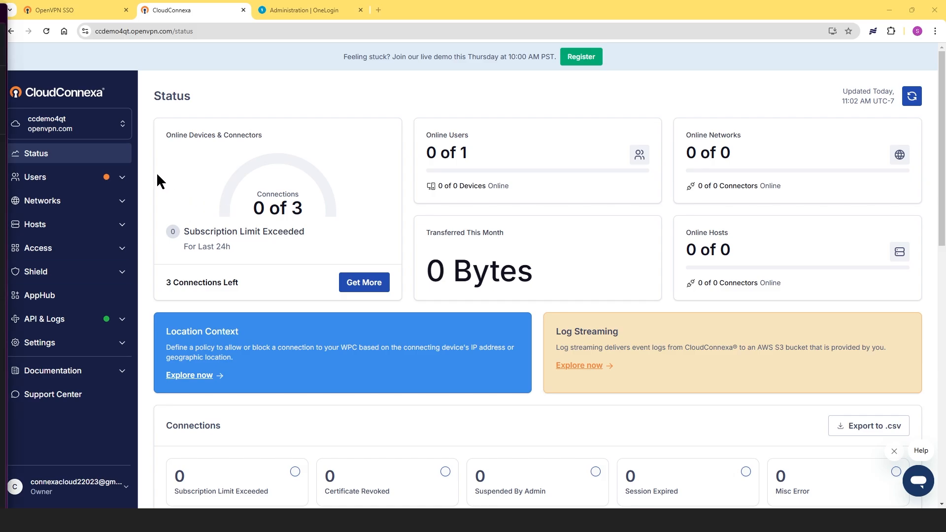
- Look over the user list, the user groups and the User Authentication settings
click(120, 183)
click(95, 201)
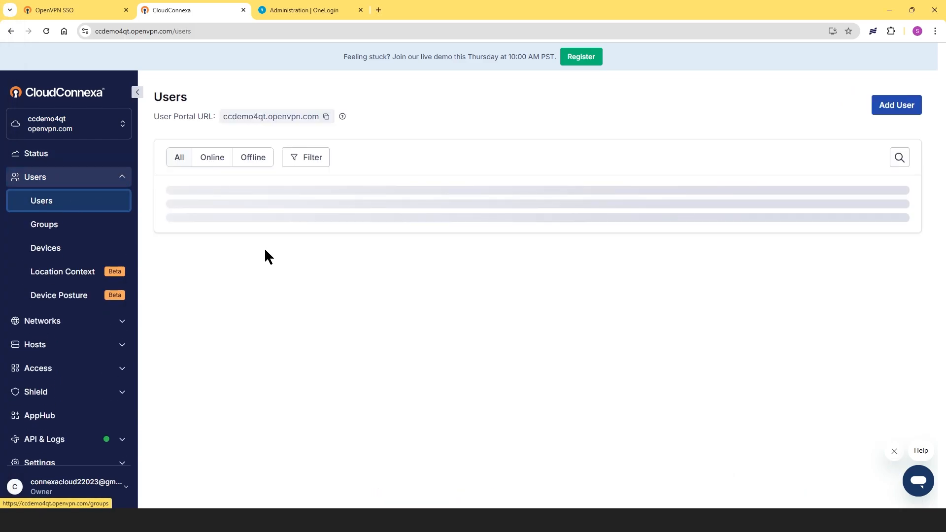
click(37, 228)
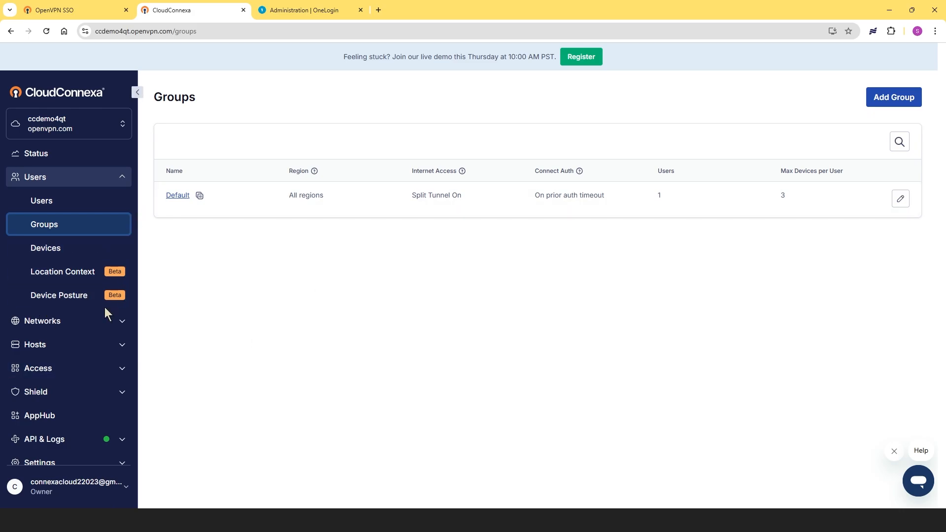
click(42, 461)
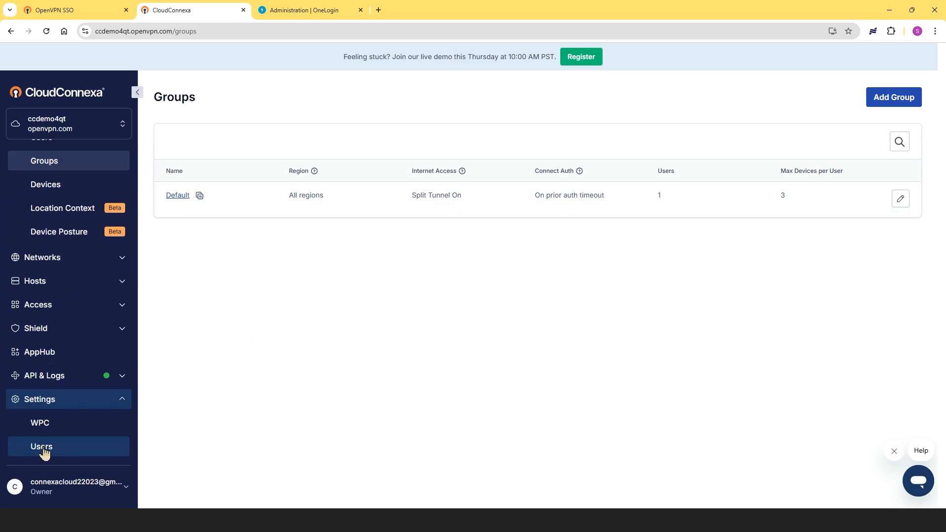
click(49, 349)
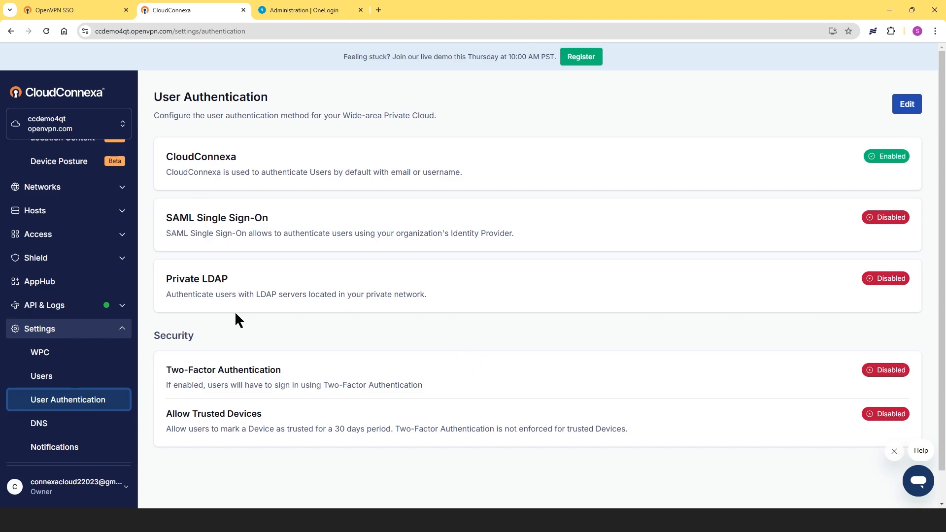
- Create a user group named Accounting with the default settings
scroll(74, 202, up, 3)
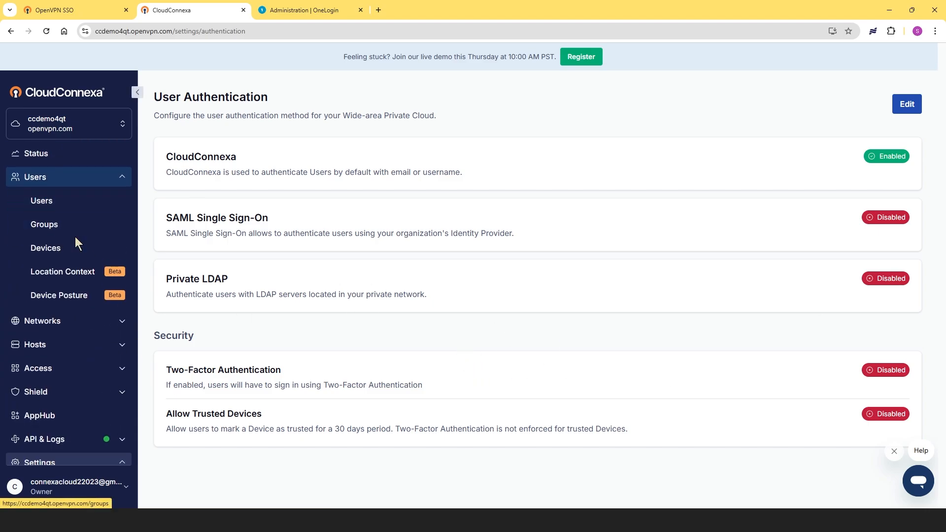
click(52, 230)
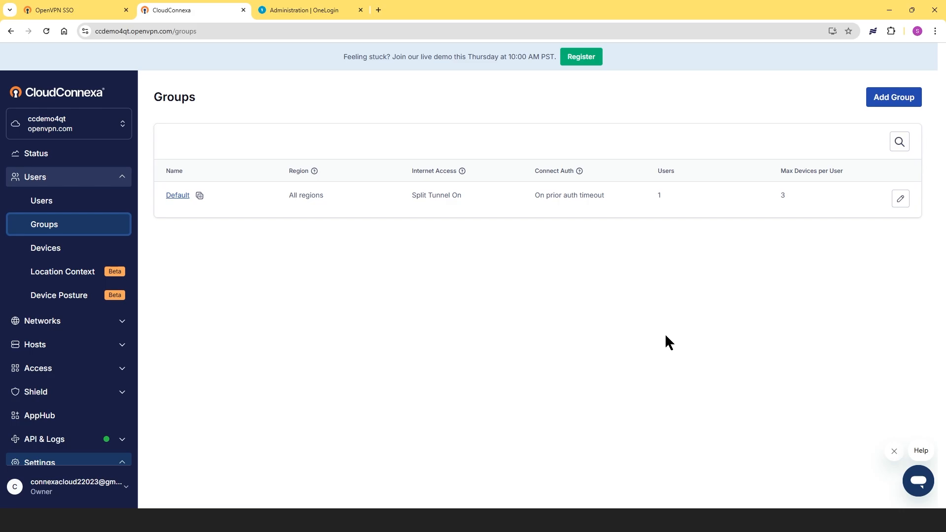
click(887, 99)
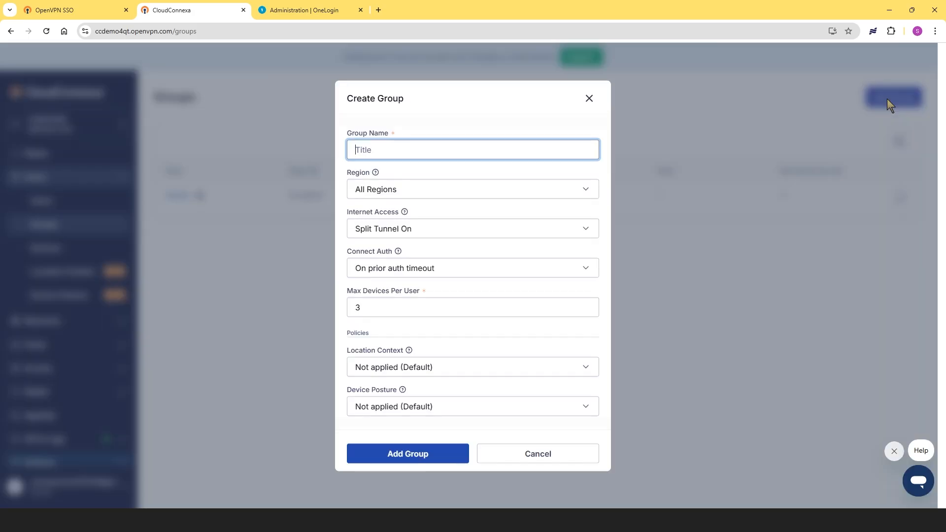
text(Accounting)
click(397, 453)
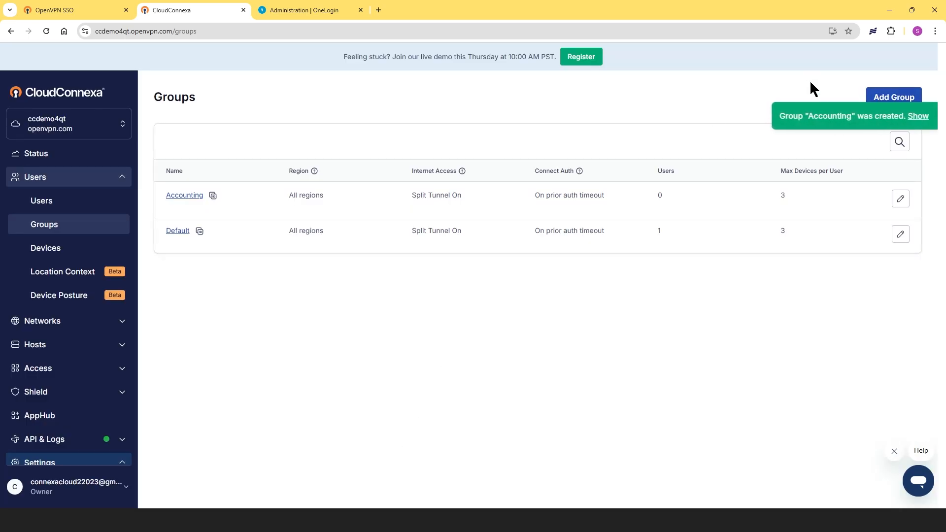
- Add a second user group named Support, keeping the default settings
click(898, 96)
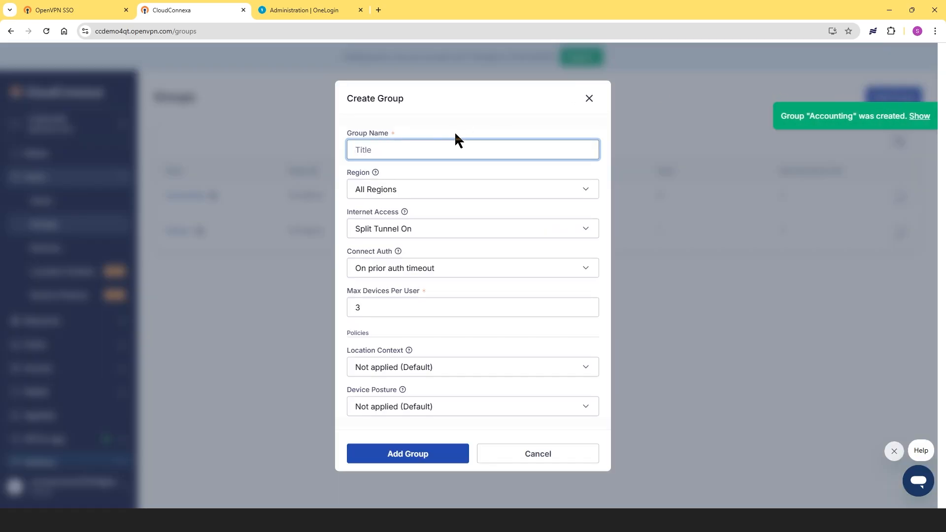
text(Support)
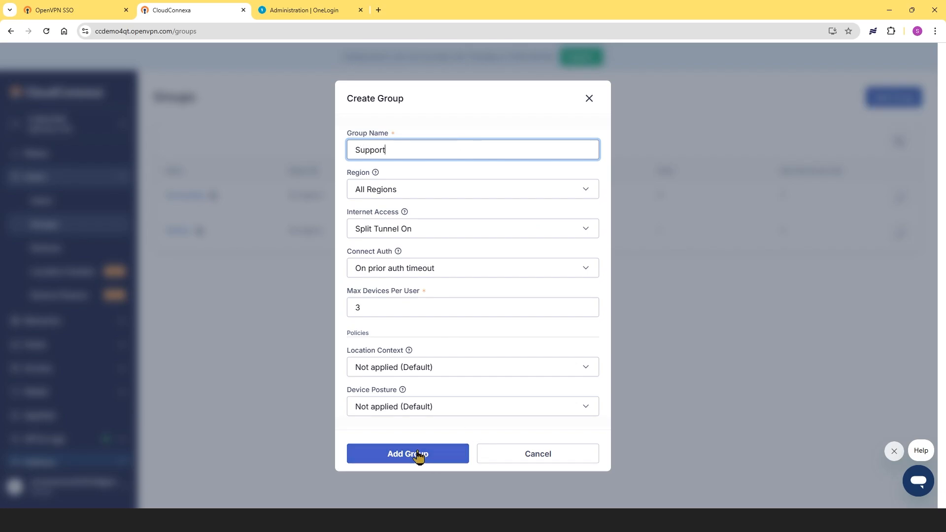
click(418, 455)
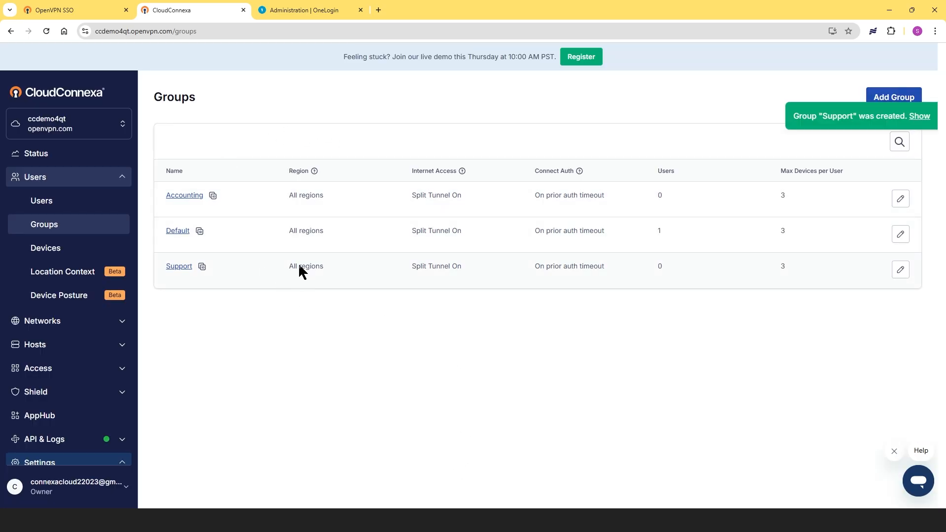
- Choose SAML Single Sign-On as the user authentication method, open its configuration and review the service provider metadata
click(122, 180)
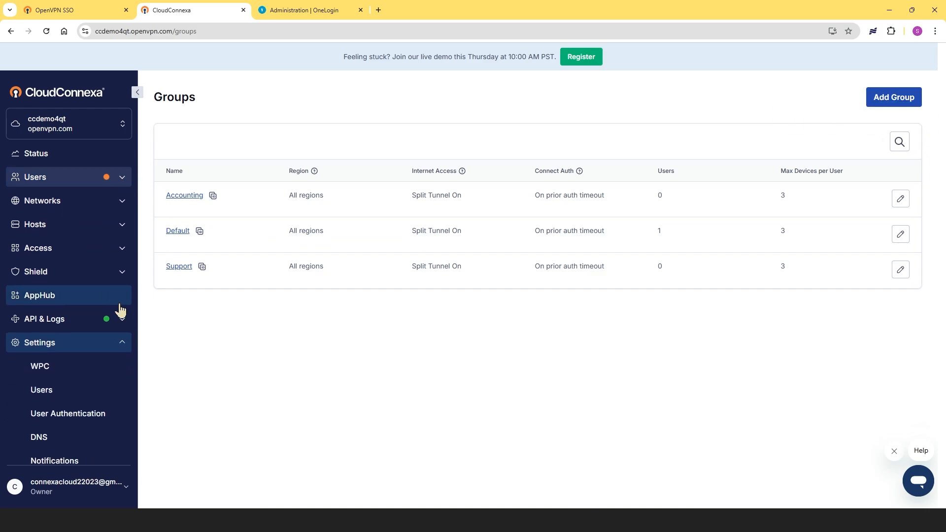
scroll(103, 352, down, 2)
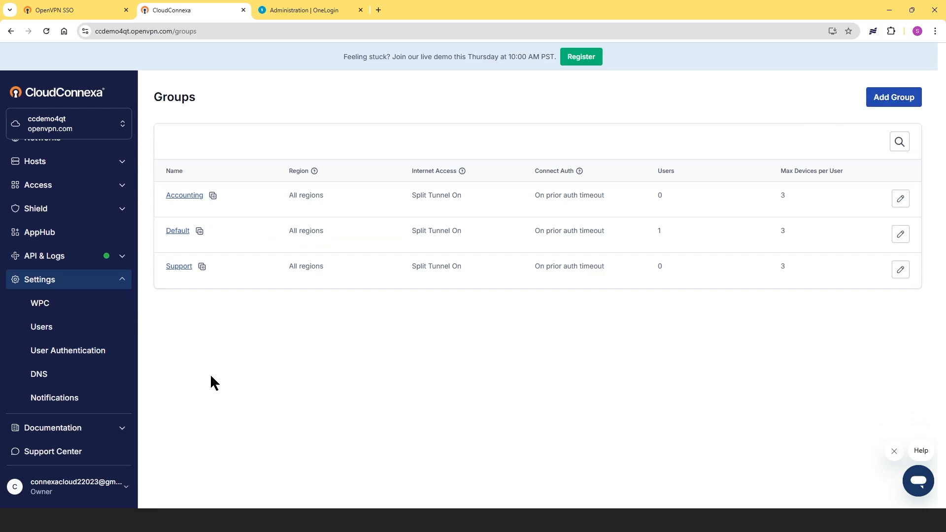
click(77, 354)
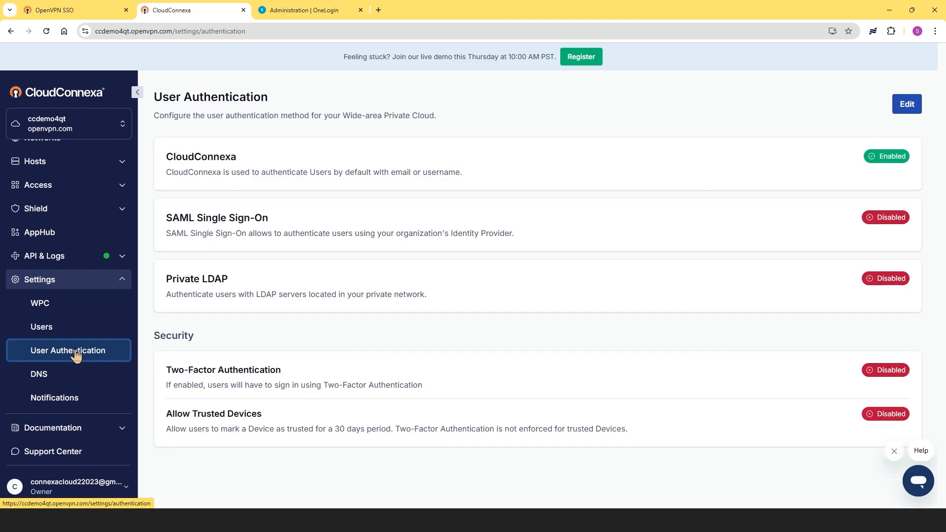
click(895, 109)
click(904, 217)
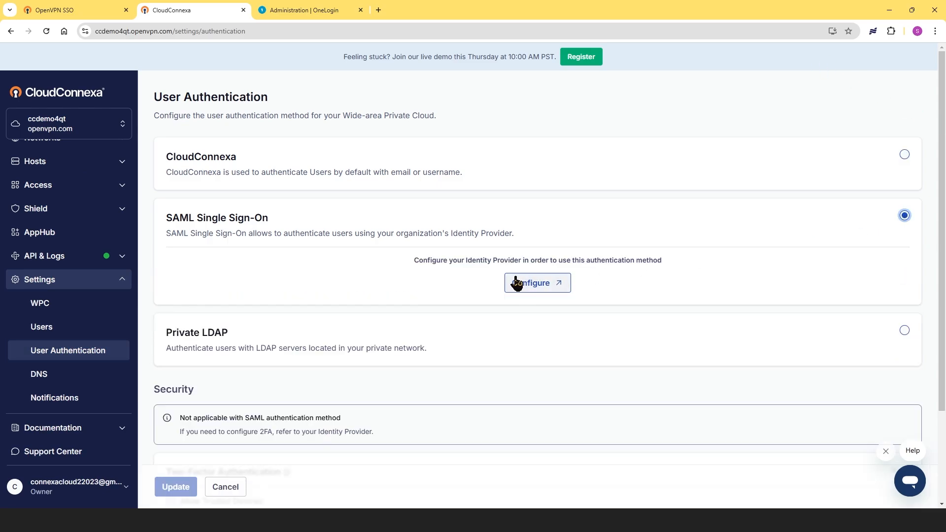
click(517, 286)
drag(151, 243, 532, 314)
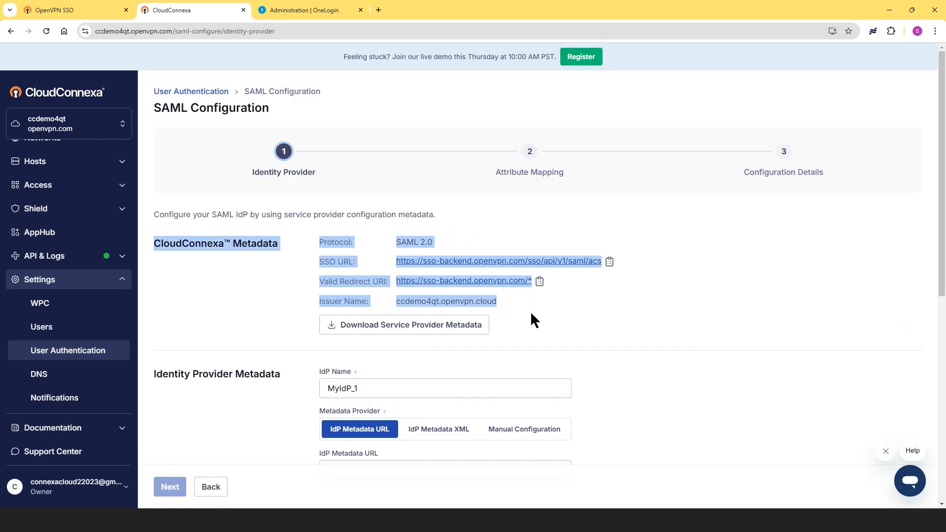
click(235, 292)
scroll(274, 316, down, 2)
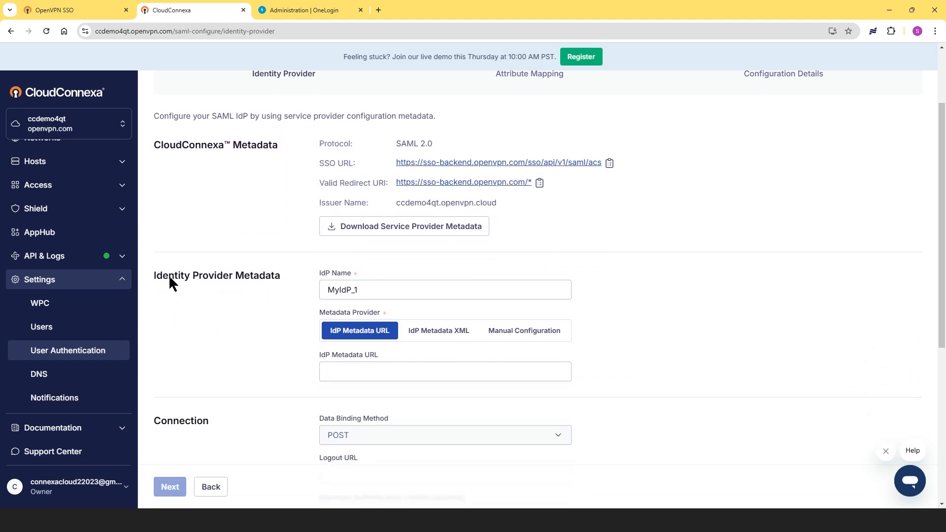
- Switch to OneLogin and start adding the application SCIM Provisioner with SAML (SCIM v2 Enterprise, full SAML), searching for "SCIM provis"
click(300, 11)
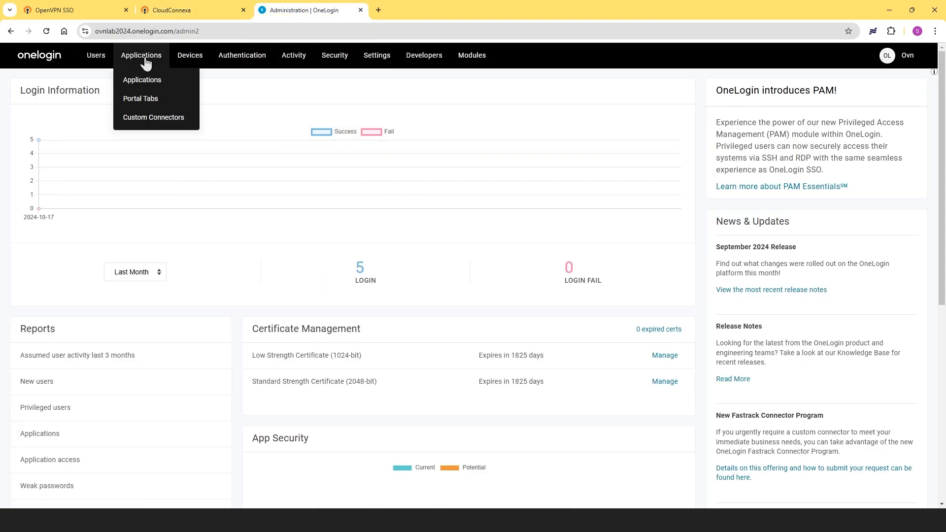
click(144, 81)
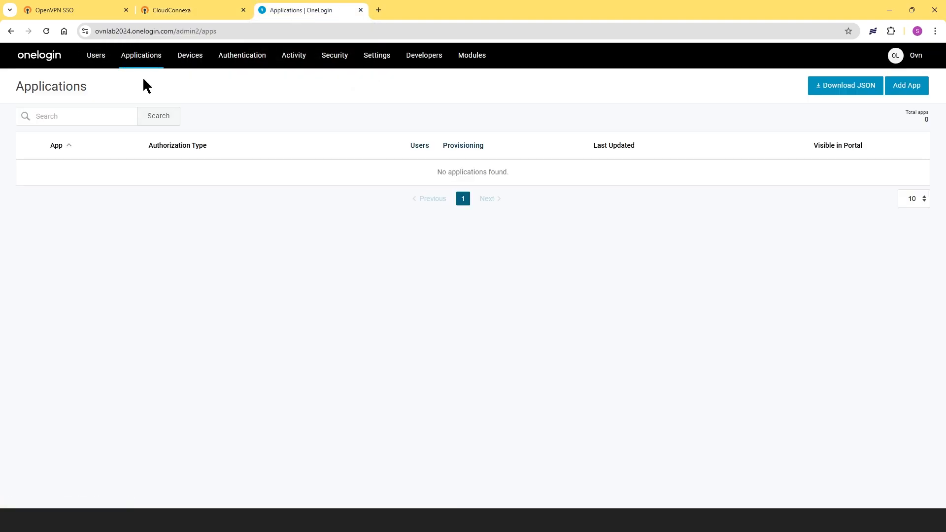
click(906, 91)
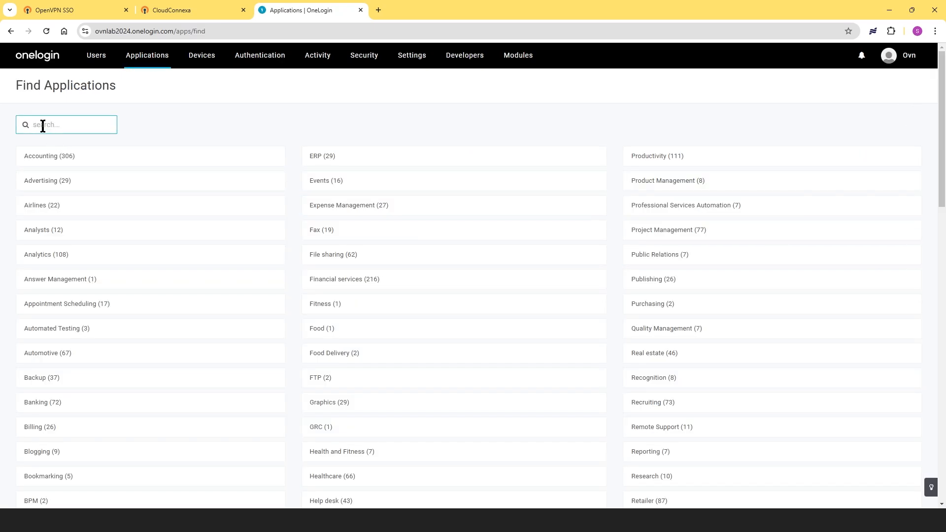
text(SCIM provis)
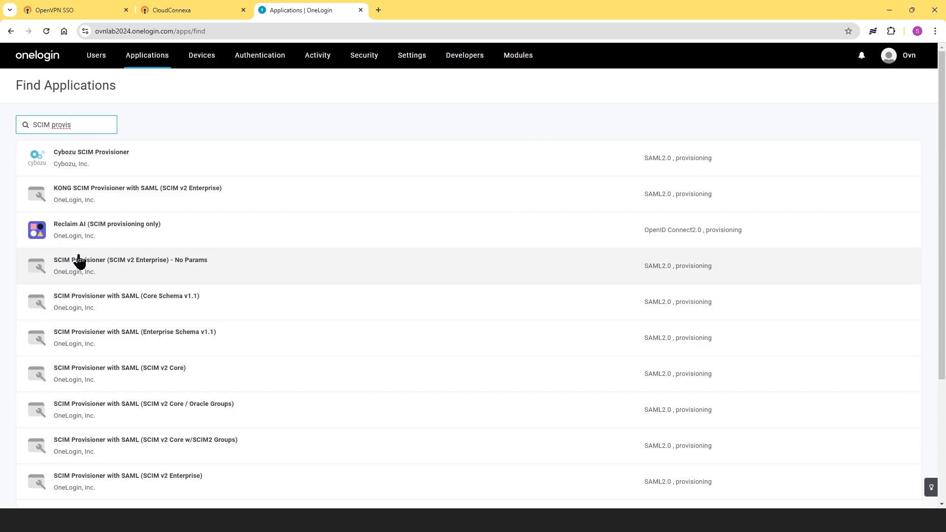
scroll(99, 345, down, 2)
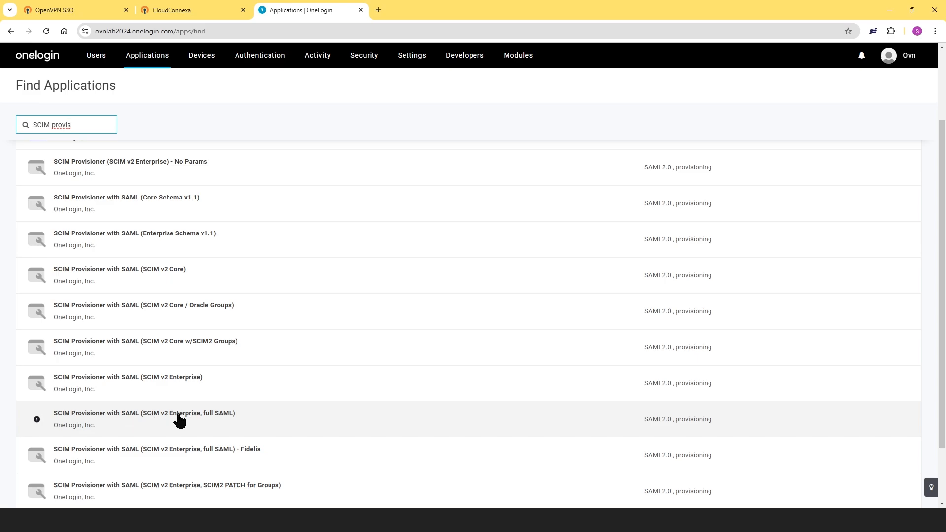
click(131, 417)
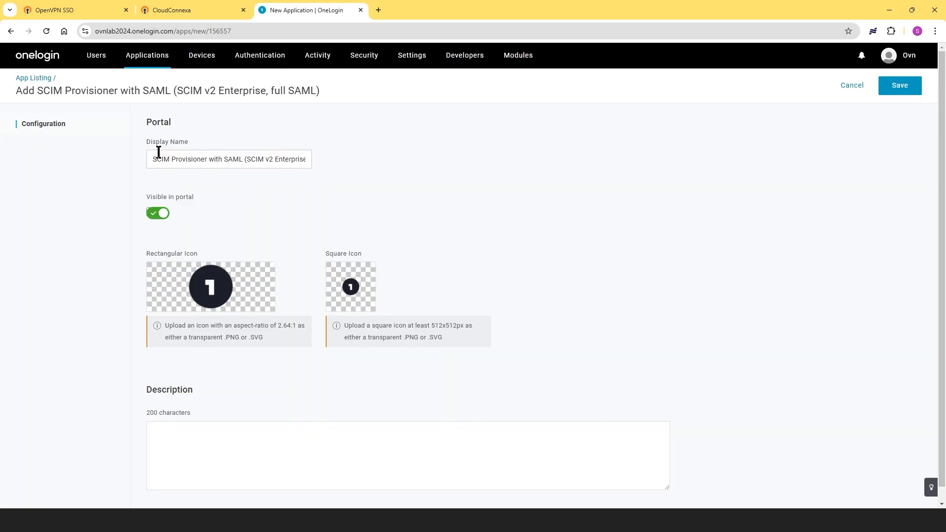
- Set the new application's display name to CloudConnexa SCIM and save it
drag(153, 155, 416, 161)
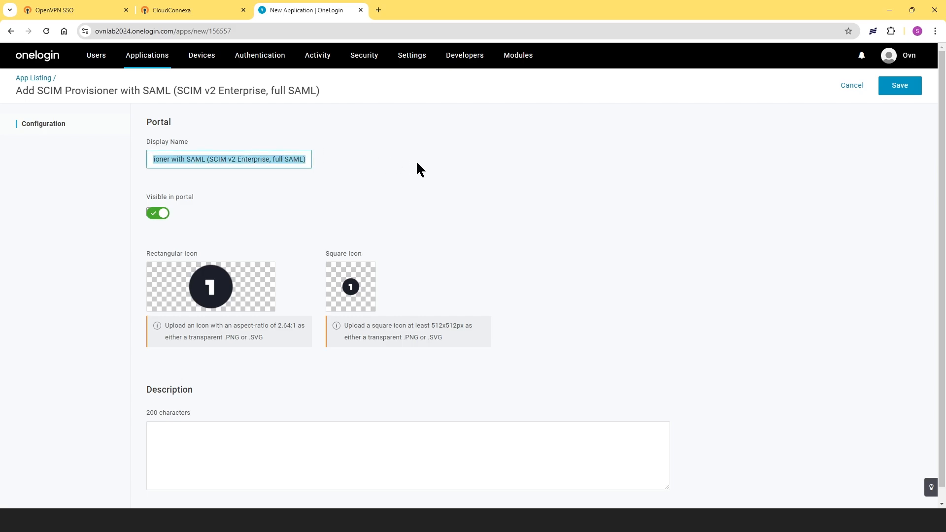
text(C)
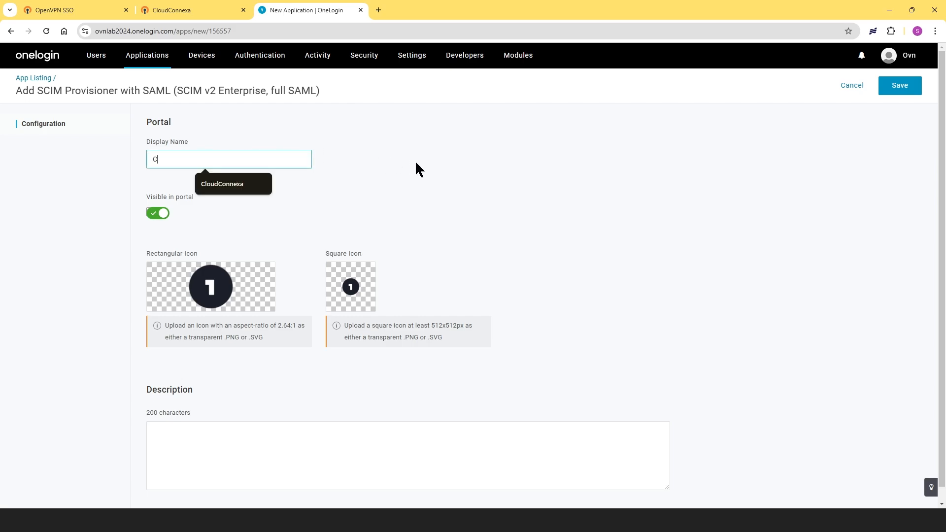
text(loudConnexa SCIM)
click(902, 89)
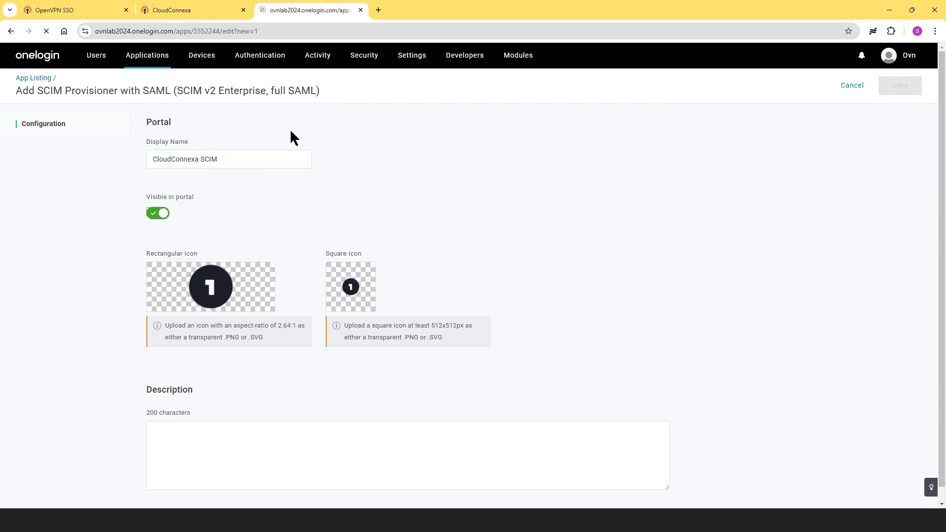
click(920, 84)
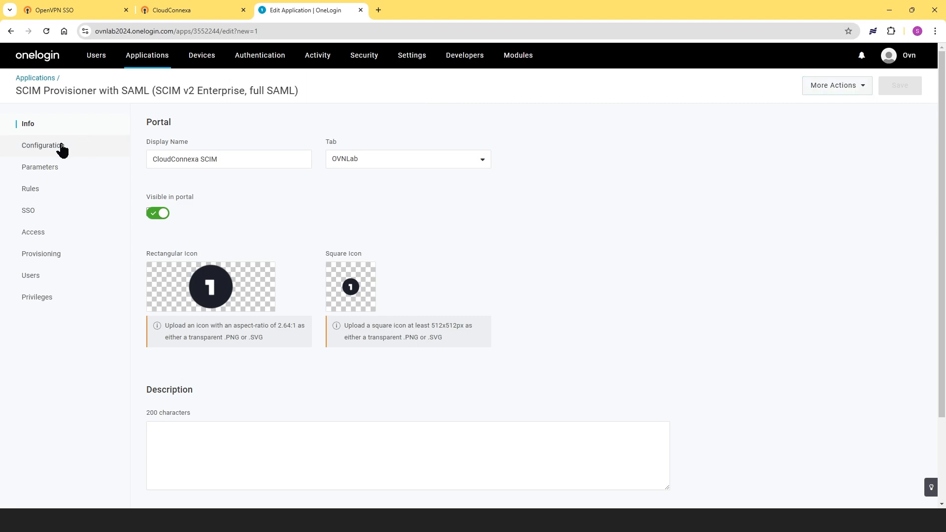
- Copy the Issuer URL from the application's SSO settings
click(28, 211)
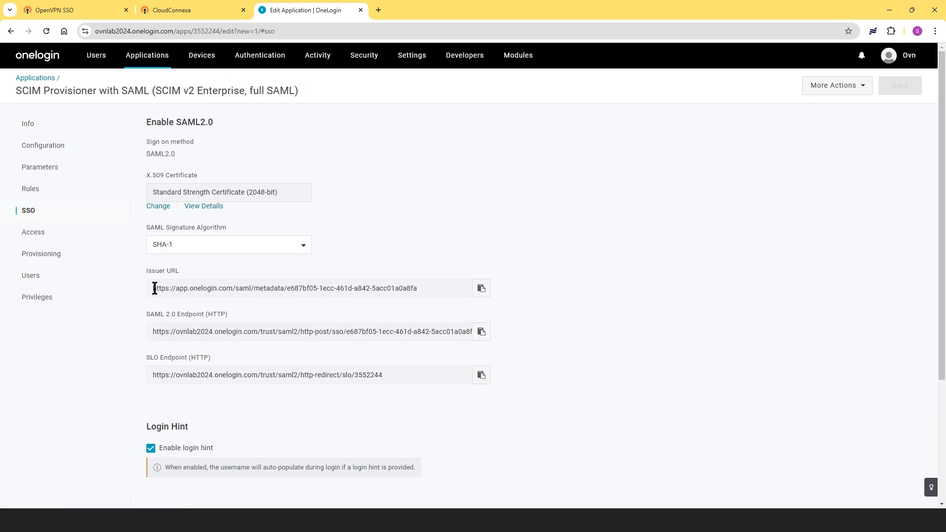
drag(150, 288, 418, 287)
click(481, 288)
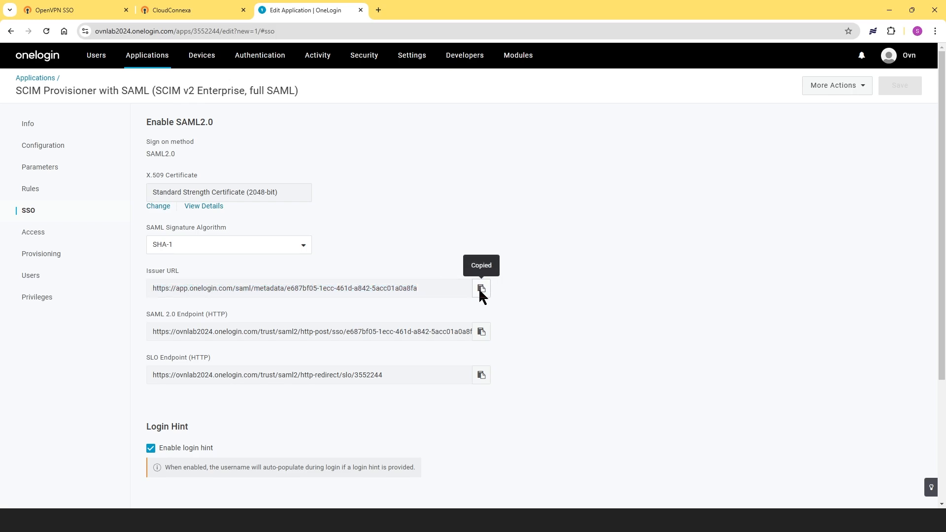
- Return to the CloudConnexa SAML configuration and set the IdP name to OneLoginSAML
click(185, 11)
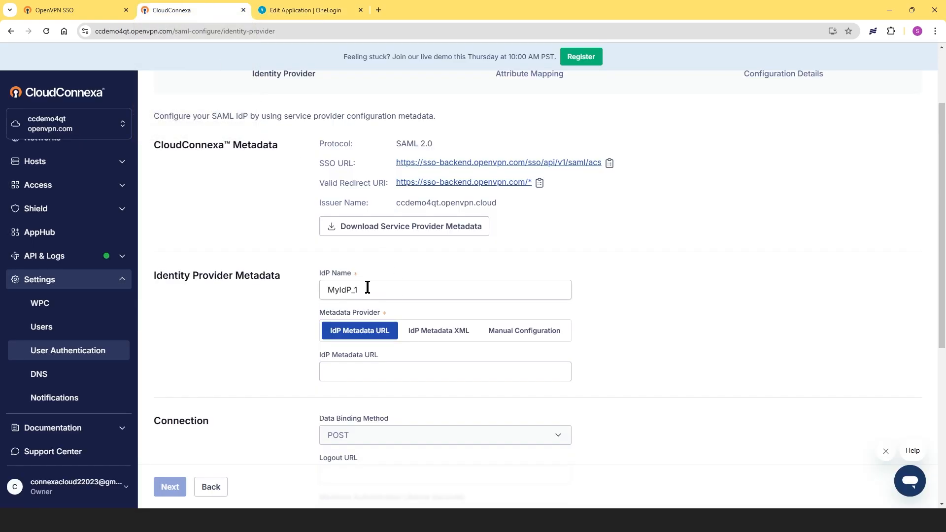
drag(377, 290, 323, 287)
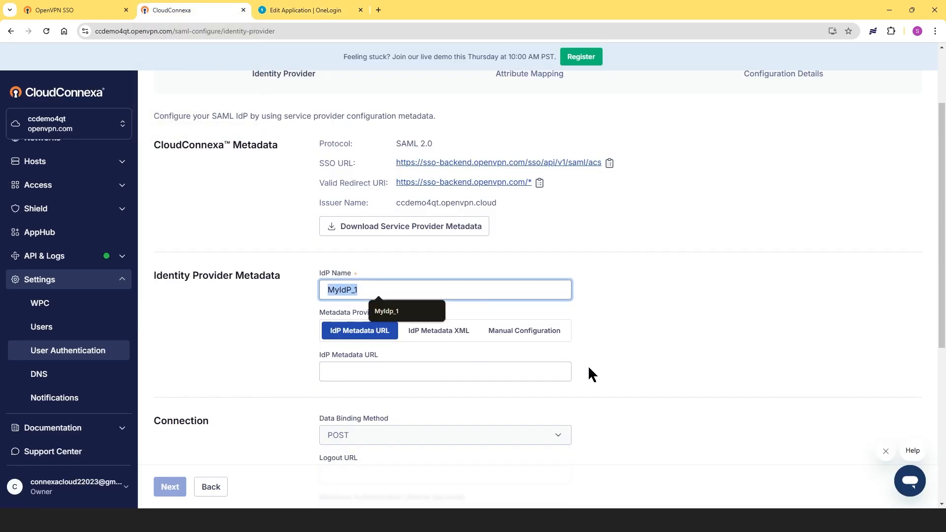
text(One)
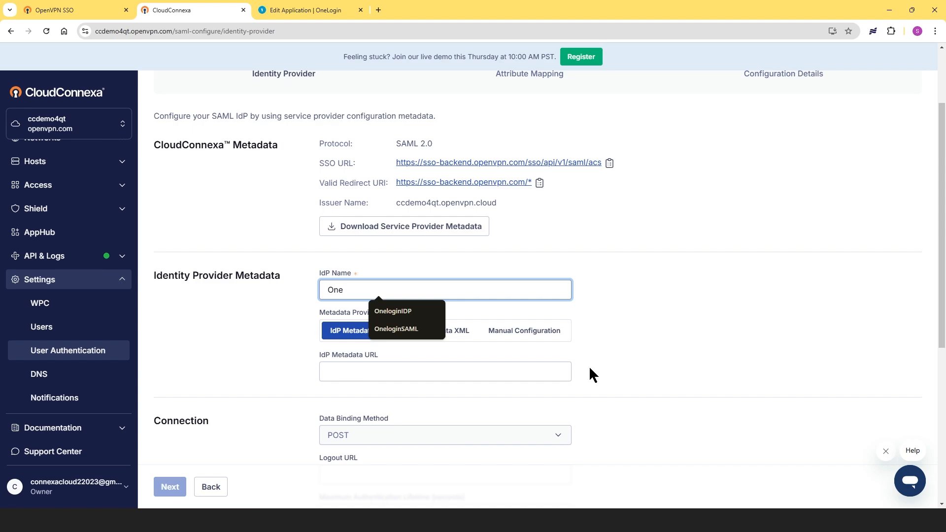
text(LoginSAML)
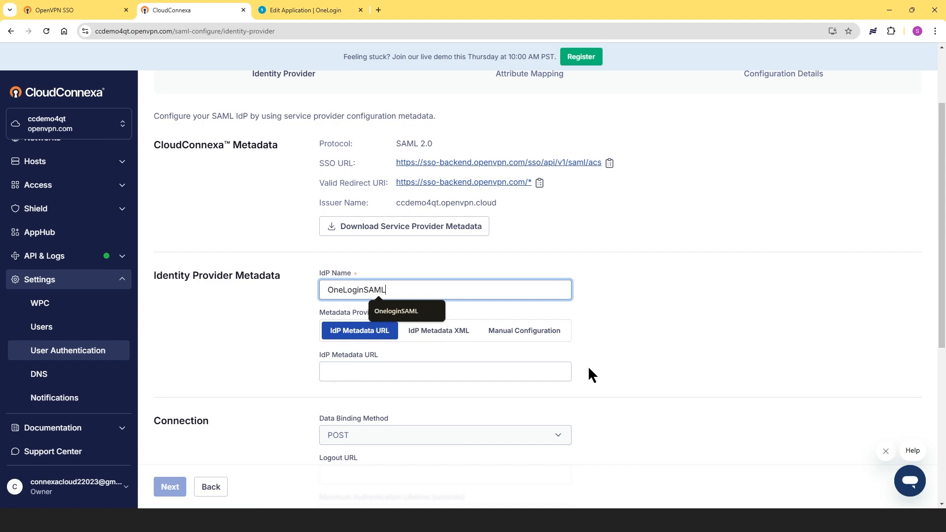
click(223, 334)
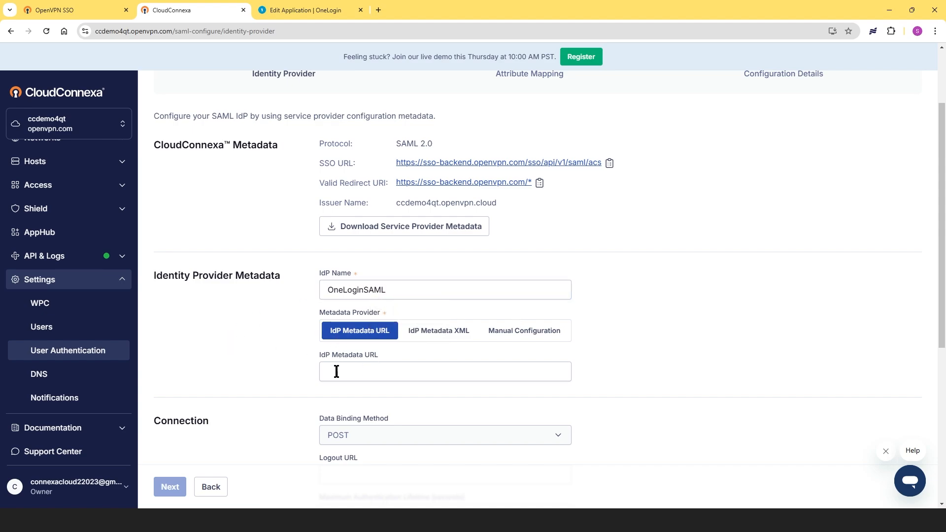
- Paste the copied OneLogin issuer URL as the IdP Metadata URL and review the connection settings
click(347, 361)
key(ctrl+v)
scroll(367, 231, down, 4)
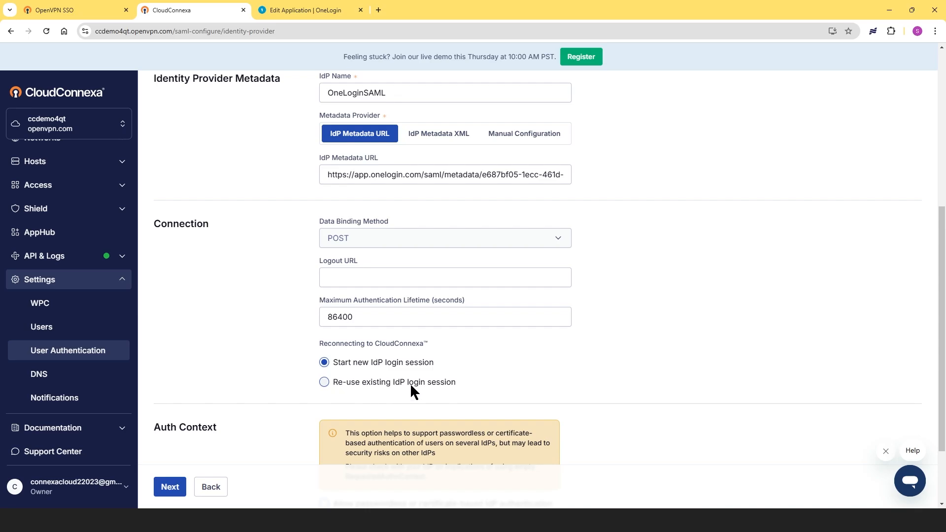
- Keep the default connection and authentication context settings and continue to attribute mapping
scroll(412, 391, down, 2)
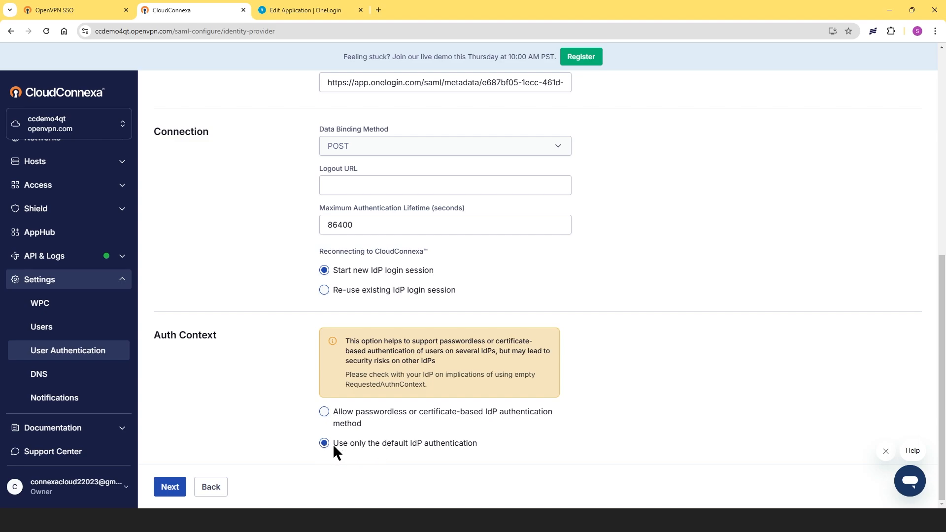
click(170, 487)
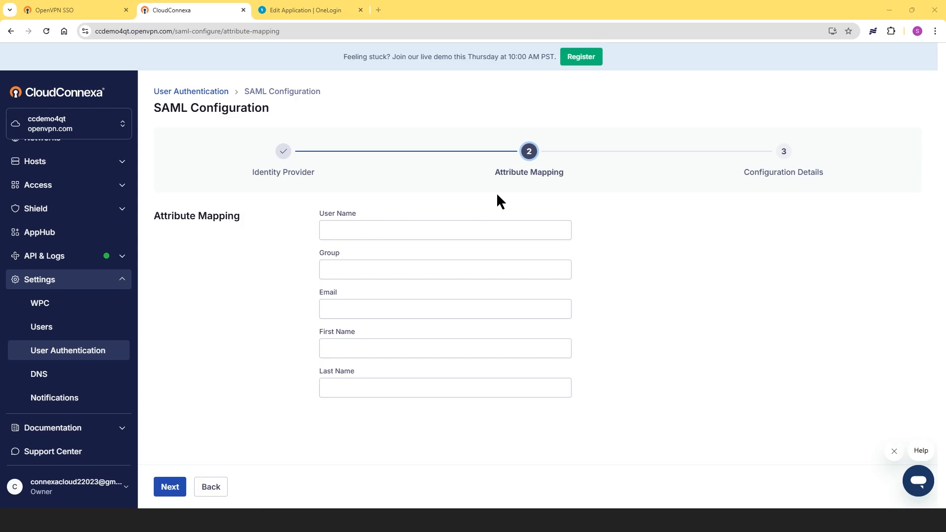
- Switch to OneLogin and copy the scimusername field name from the application's parameters
click(294, 10)
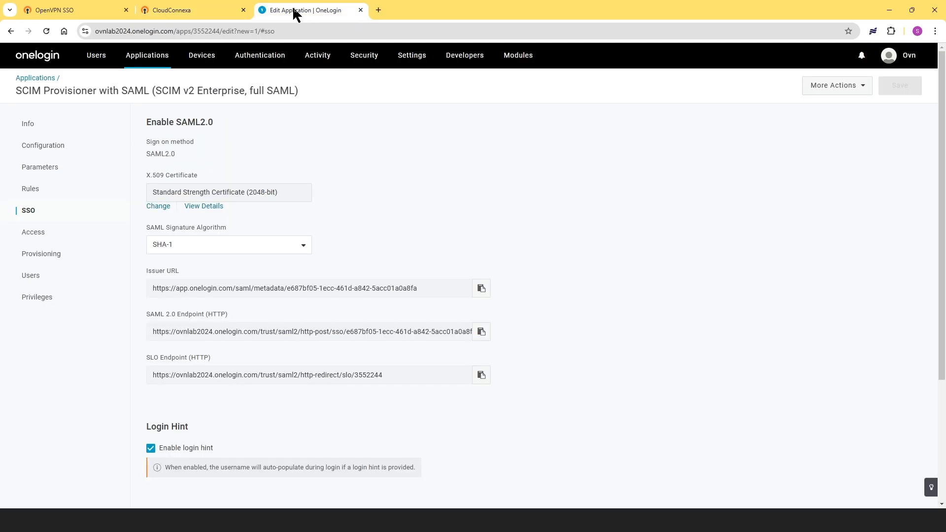
click(38, 170)
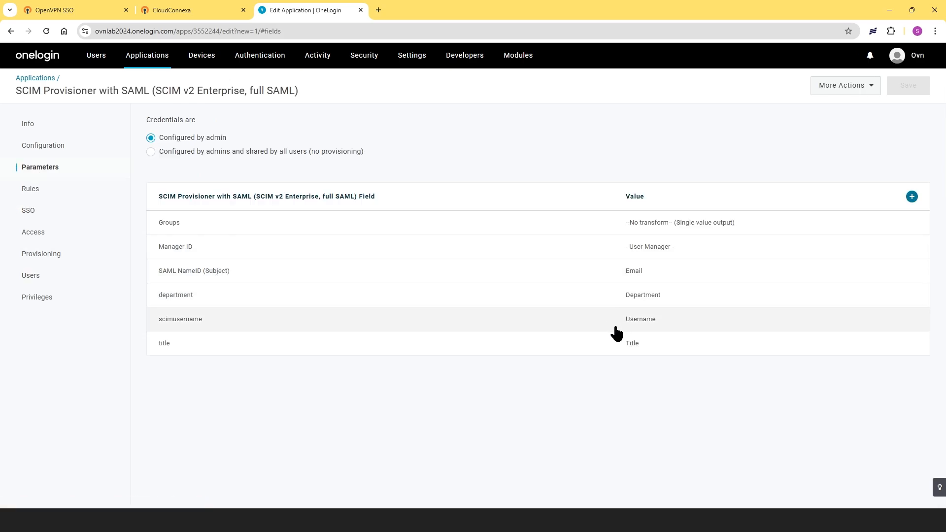
drag(215, 318, 142, 323)
click(208, 313)
click(404, 270)
click(178, 324)
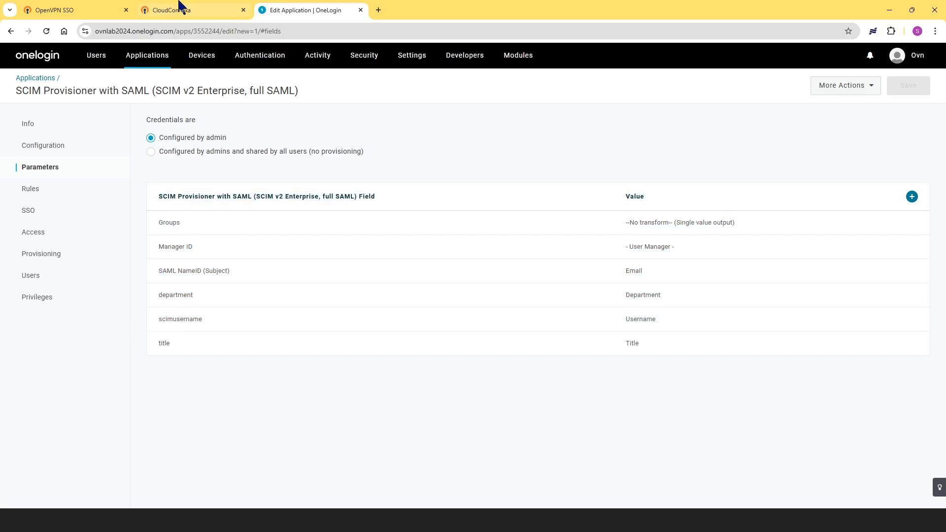
- Return to the CloudConnexa attribute mapping and map User Name to scimusername
click(165, 10)
click(325, 227)
text(scimusername)
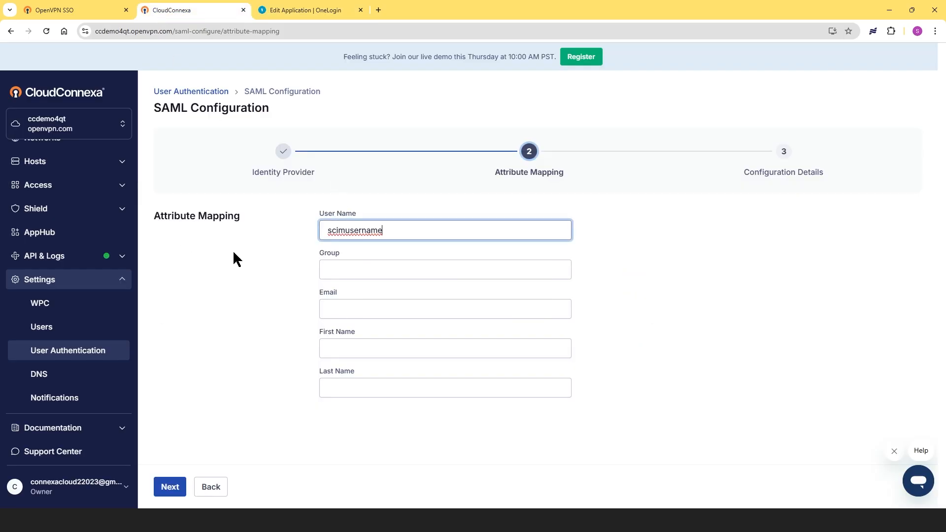
click(331, 271)
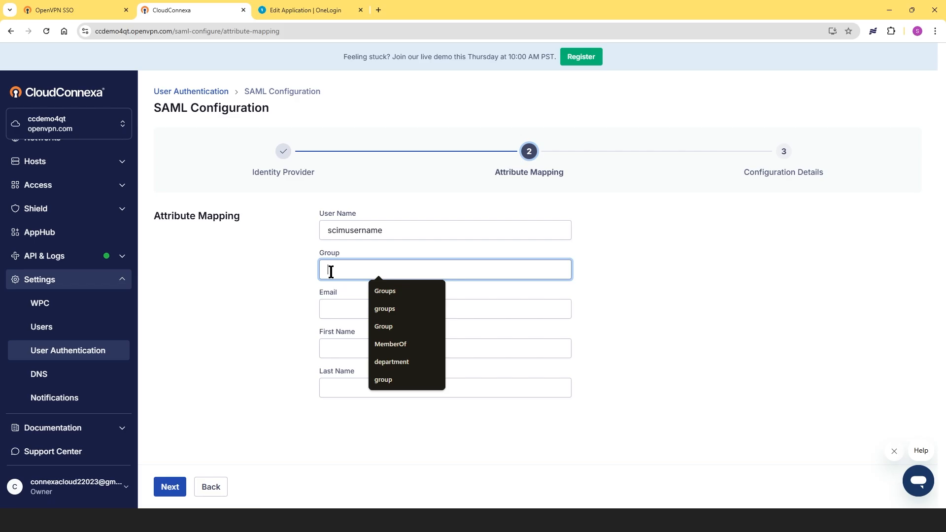
- In the OneLogin application's parameters, add a Group field included in the SAML assertion, with the value Group (Custom)
click(308, 9)
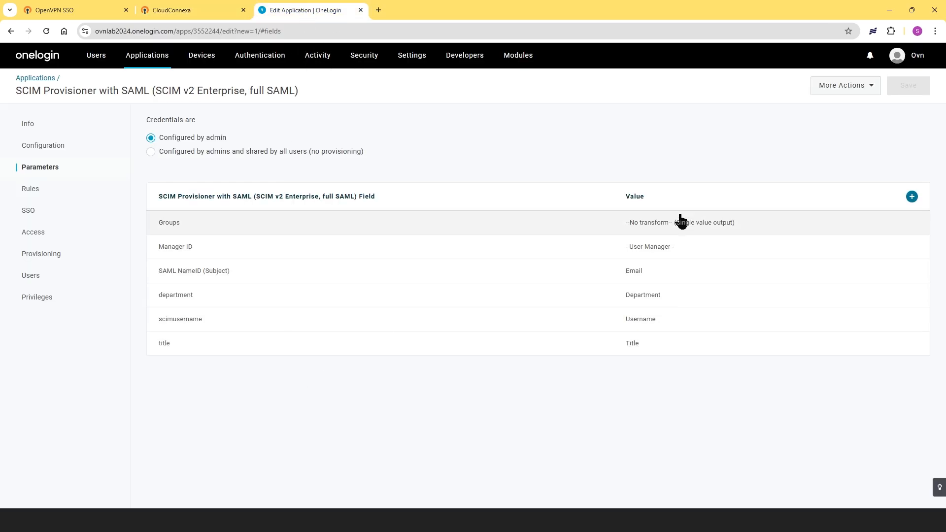
click(912, 196)
click(375, 147)
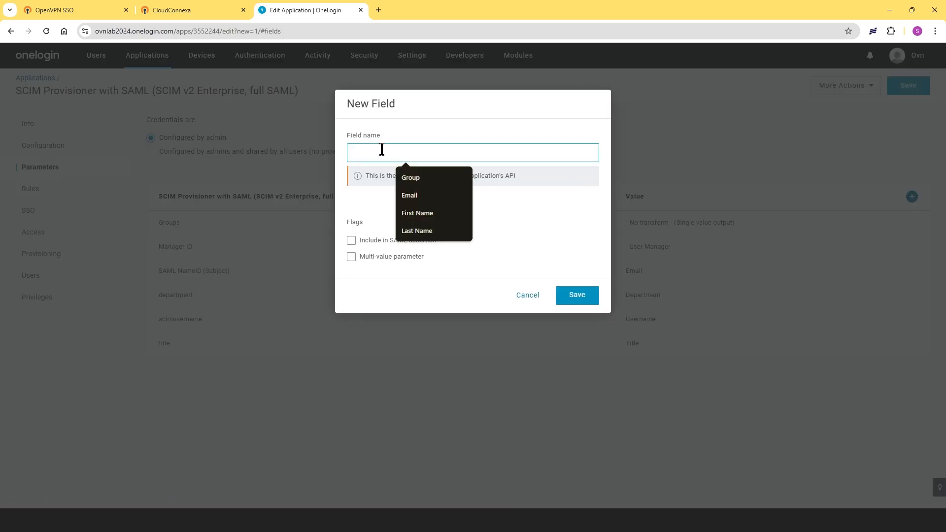
text(Group)
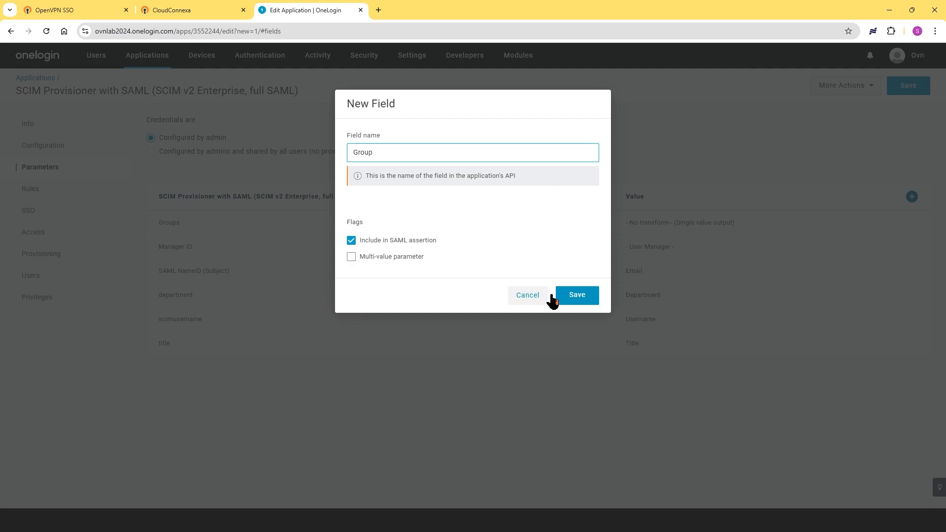
click(576, 298)
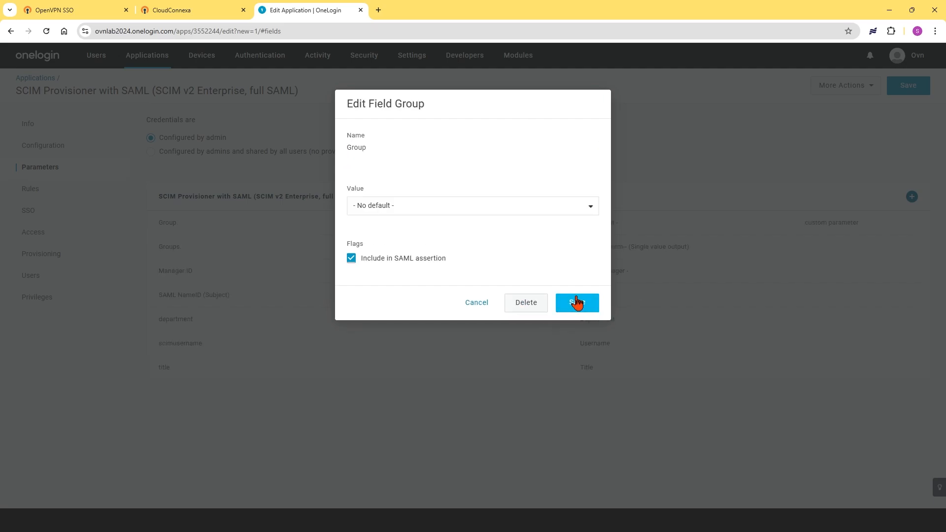
click(423, 204)
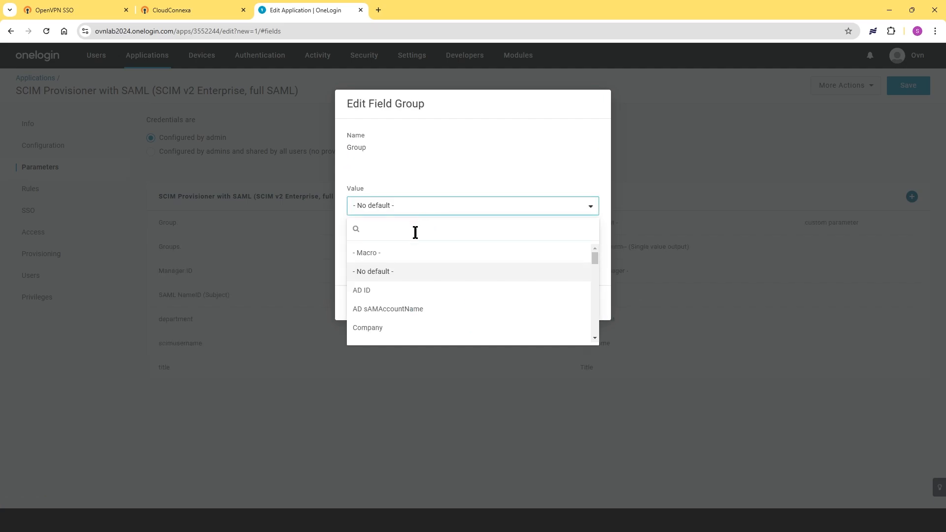
scroll(400, 287, down, 4)
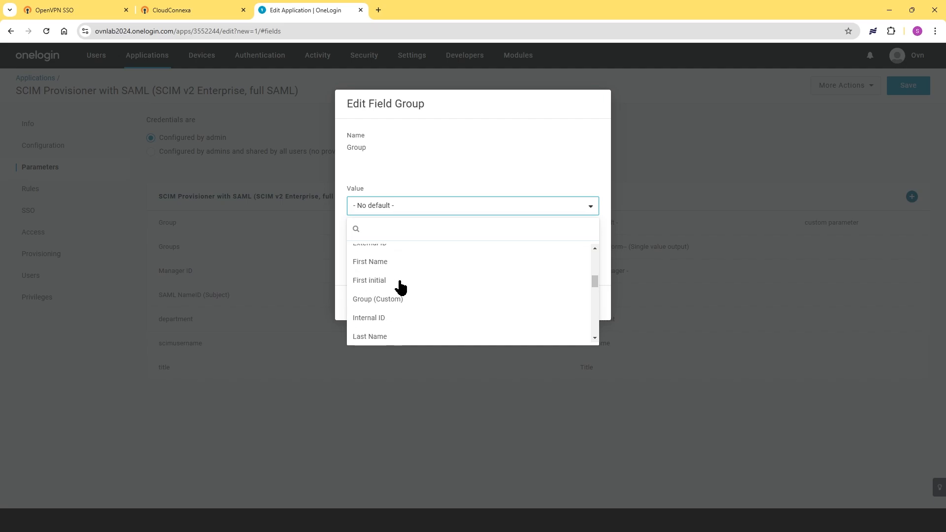
click(384, 301)
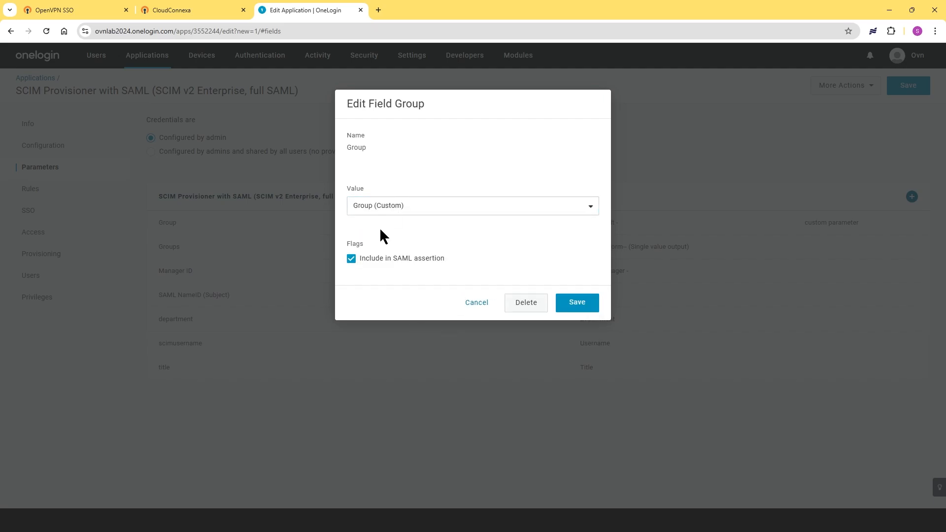
click(571, 311)
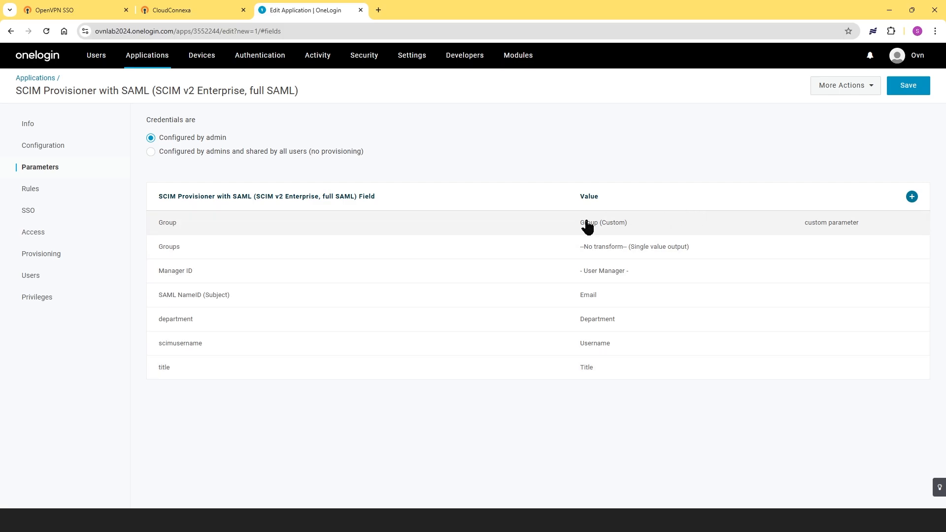
- Add an Email parameter included in the SAML assertion, with the value Email
click(912, 197)
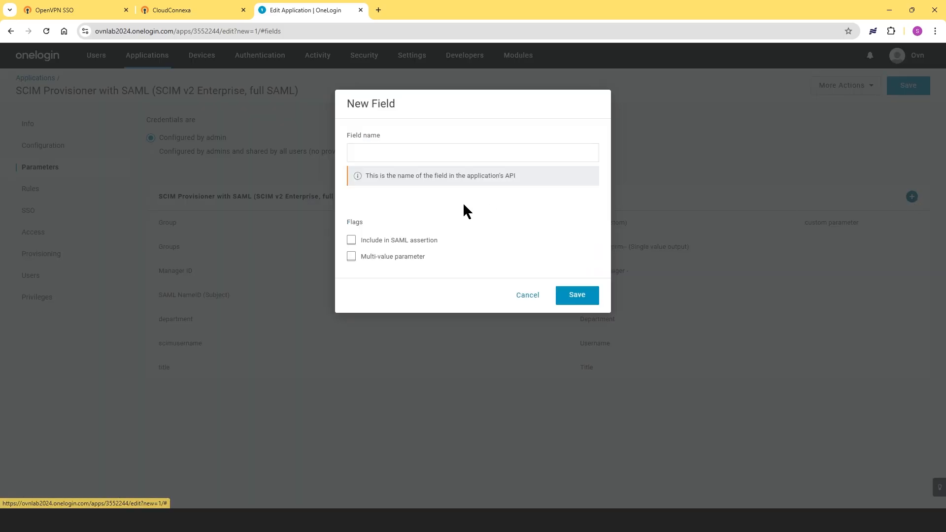
click(402, 154)
text(Email)
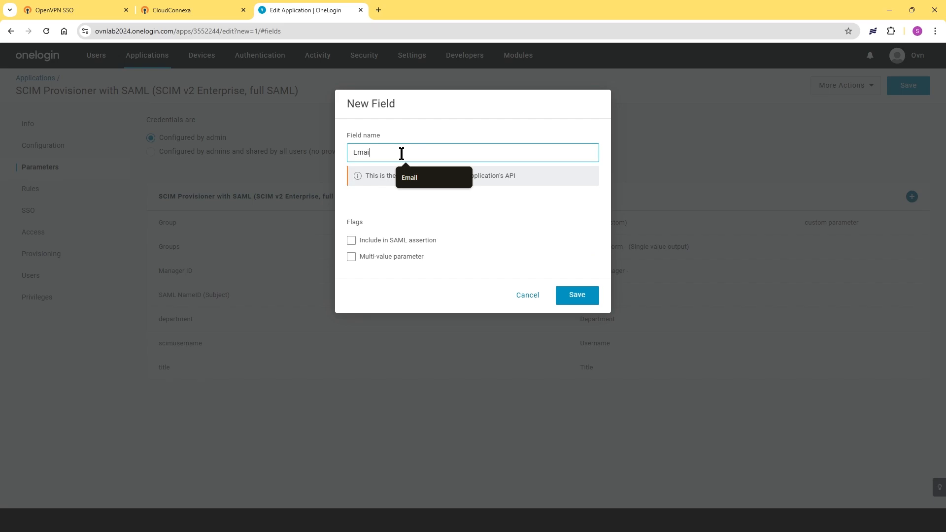
click(352, 241)
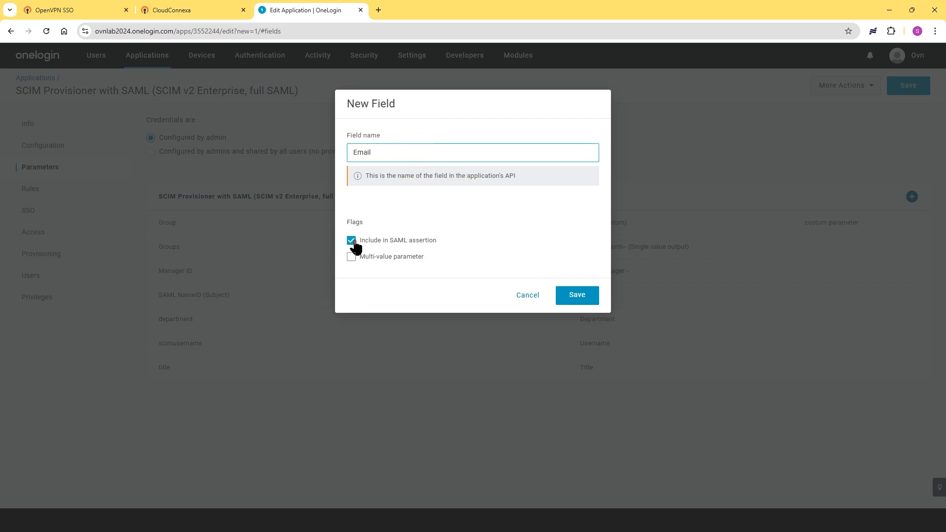
click(574, 301)
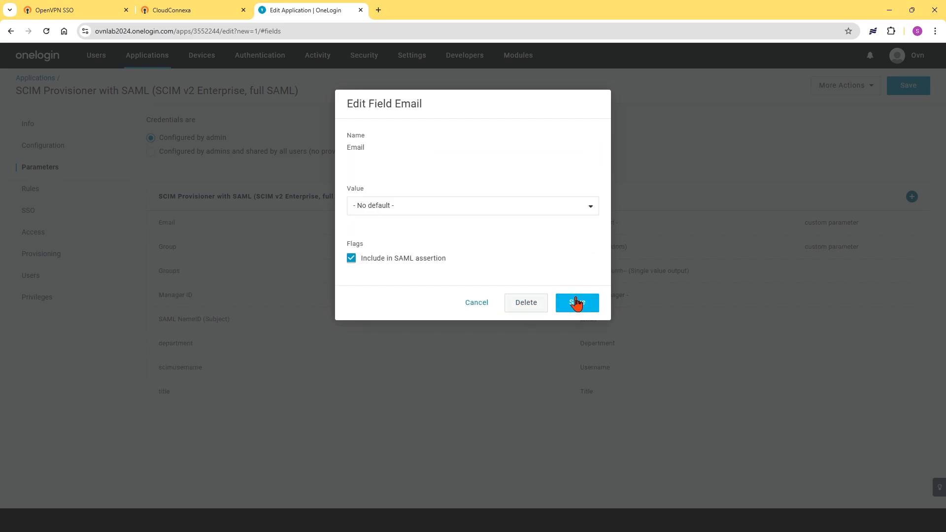
click(426, 206)
scroll(407, 290, down, 5)
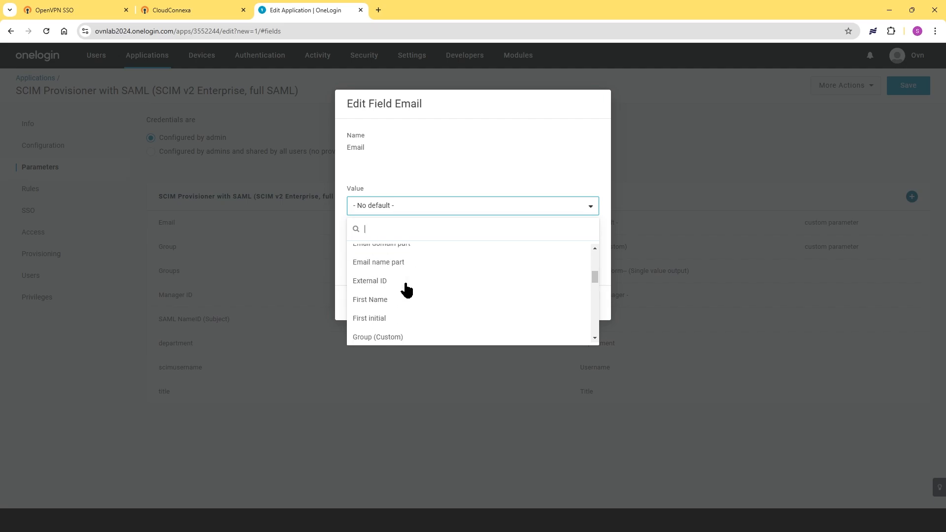
scroll(407, 290, up, 2)
click(363, 272)
click(586, 303)
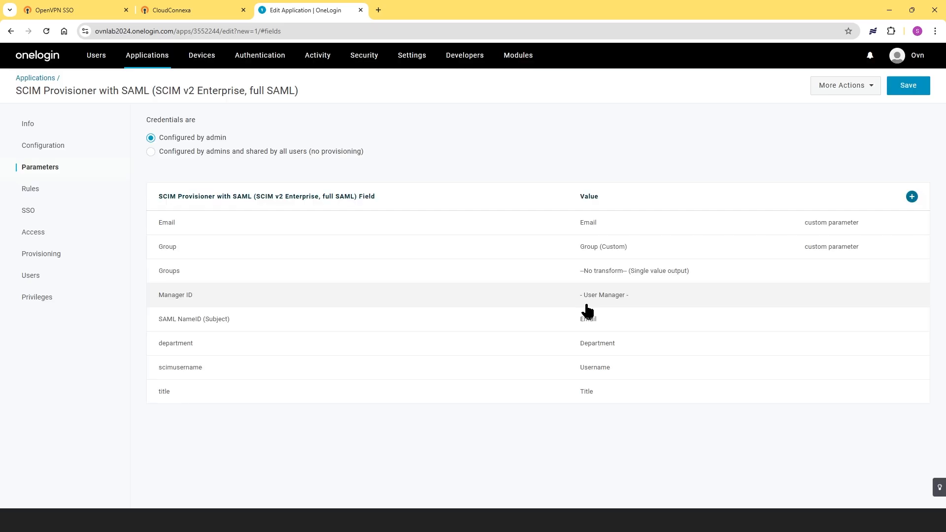
- Add the custom parameters First Name and Last Name, with the values First Name and Last Name respectively
click(912, 197)
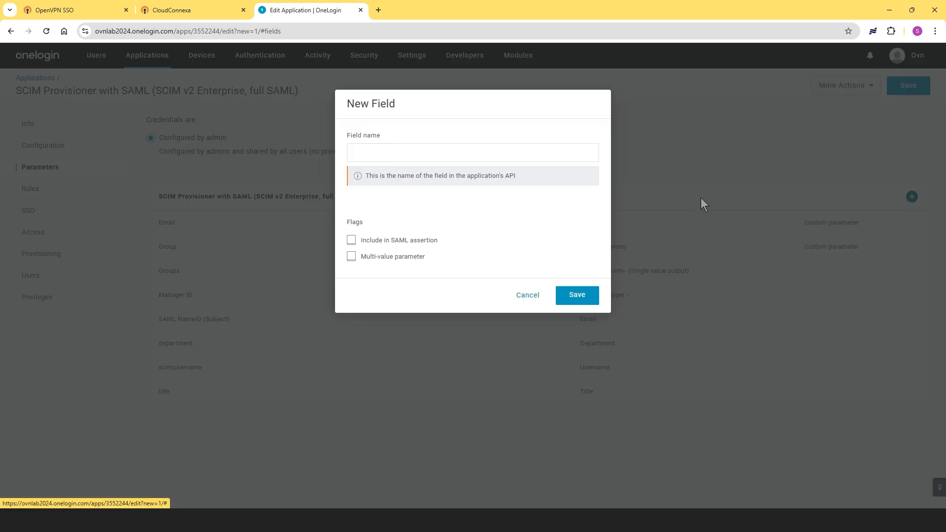
click(376, 153)
text(First)
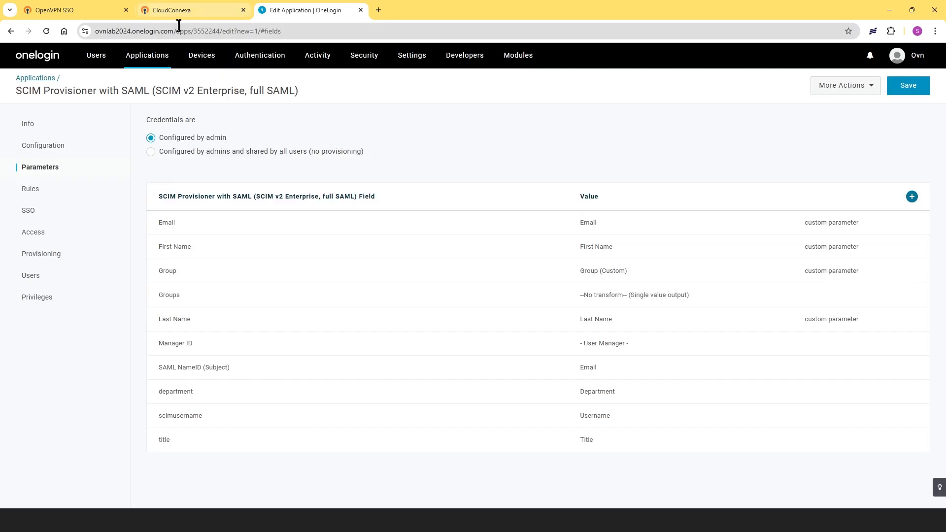
- Back in the CloudConnexa attribute mapping, map the remaining attributes to Group, Email, First Name and Last Name
click(180, 15)
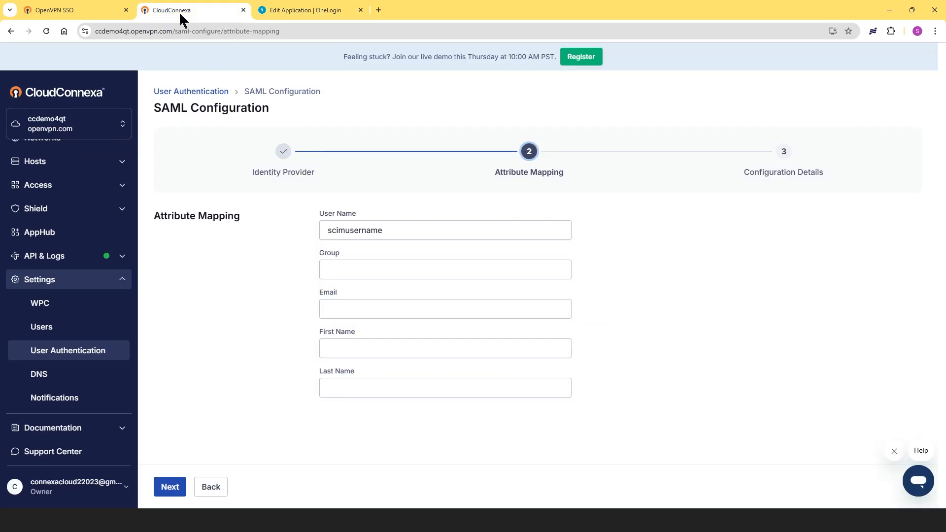
click(340, 268)
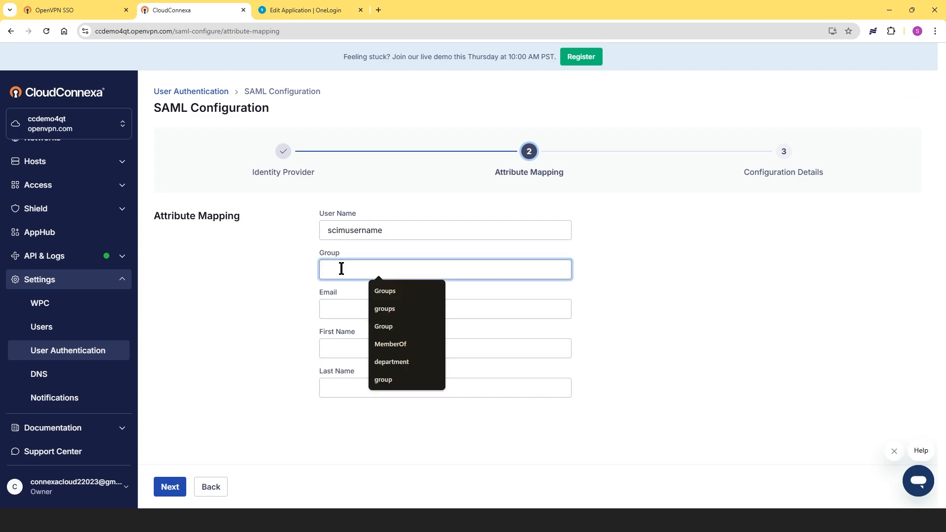
text(Group)
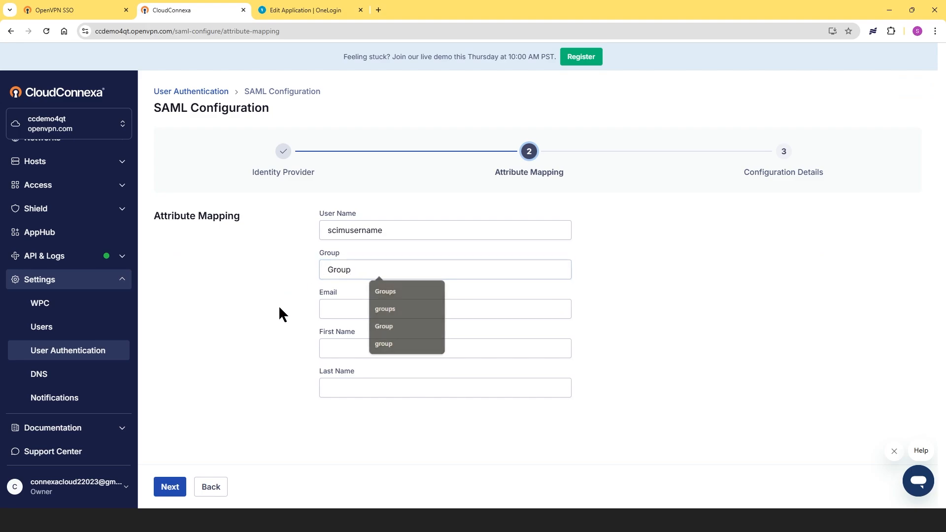
click(360, 311)
click(395, 330)
click(355, 354)
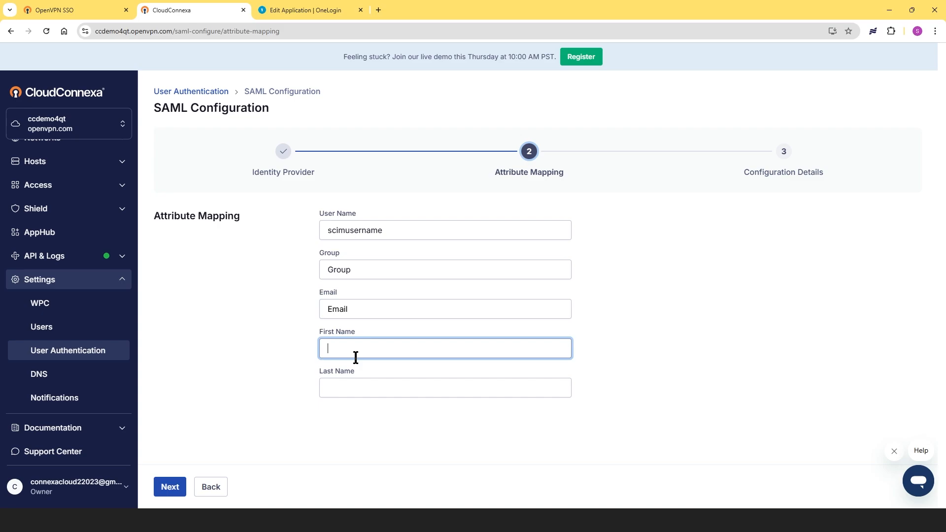
text(First Name)
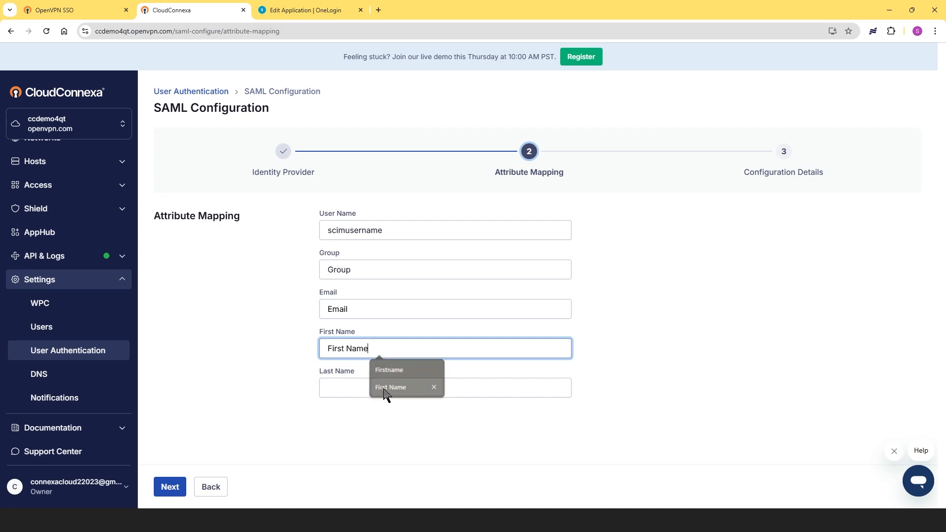
click(385, 388)
click(338, 389)
click(380, 445)
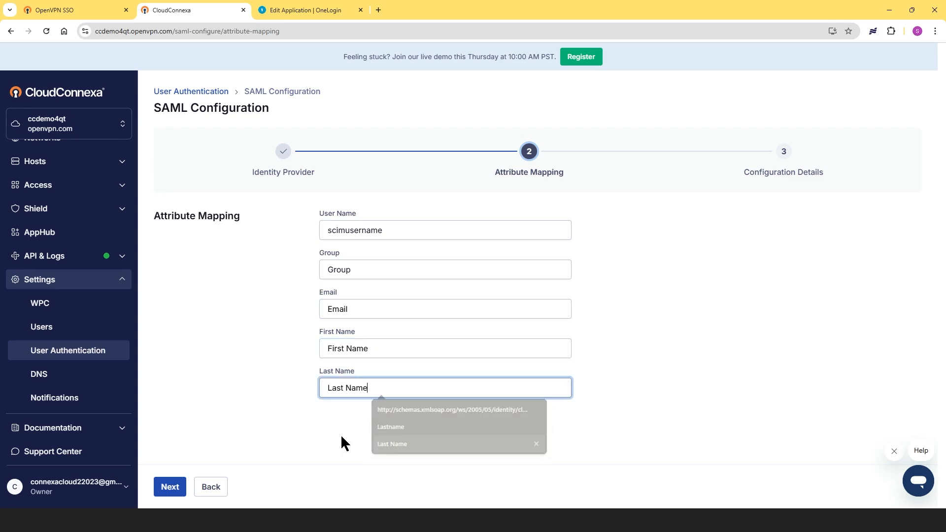
- Submit the attribute mapping, review the configuration details and complete the SAML configuration
click(169, 489)
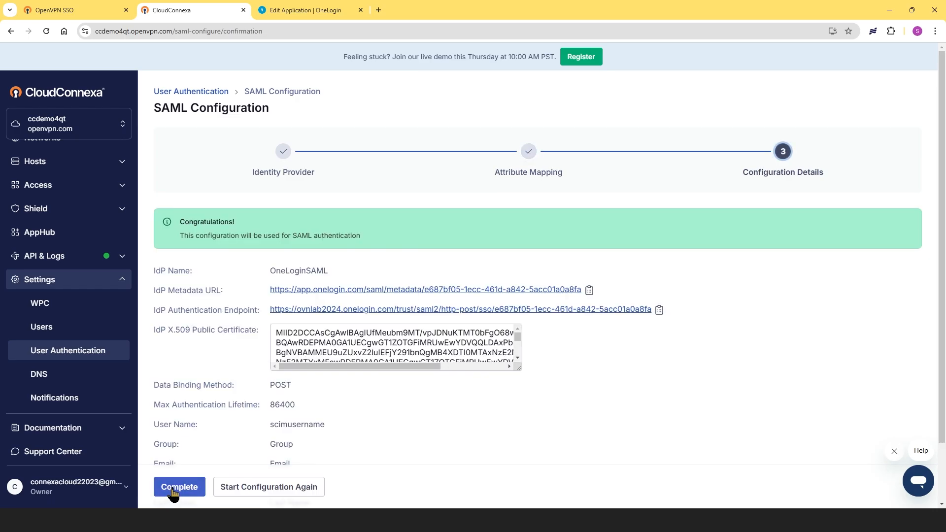
scroll(633, 302, down, 2)
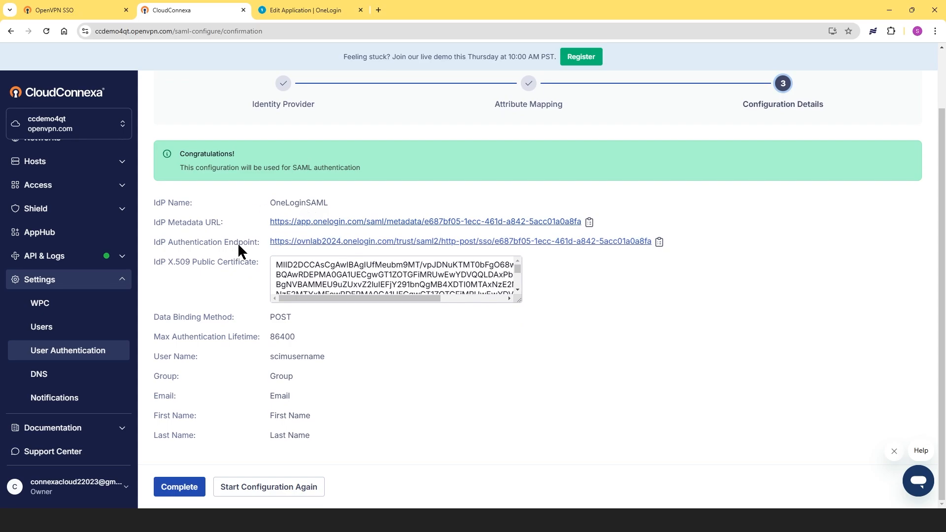
click(173, 487)
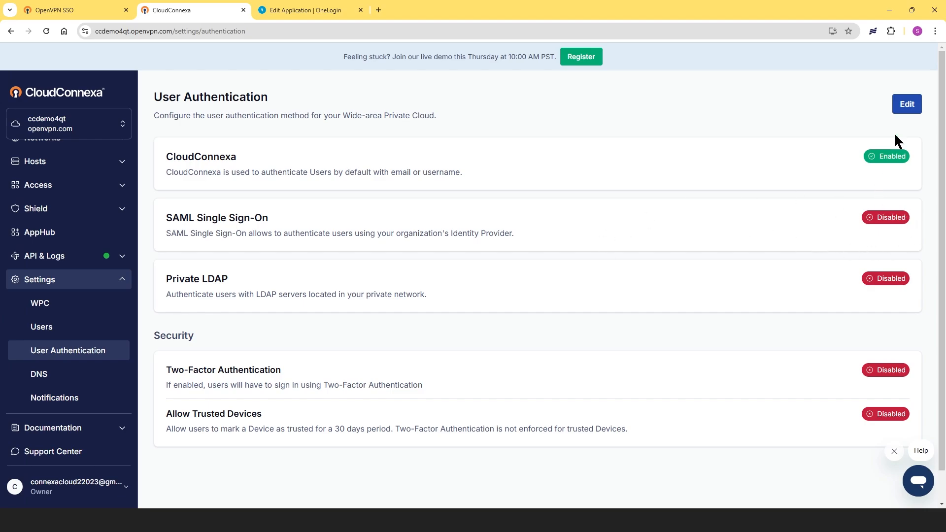
- Change the user authentication method to SAML Single Sign-On and confirm the update
click(906, 104)
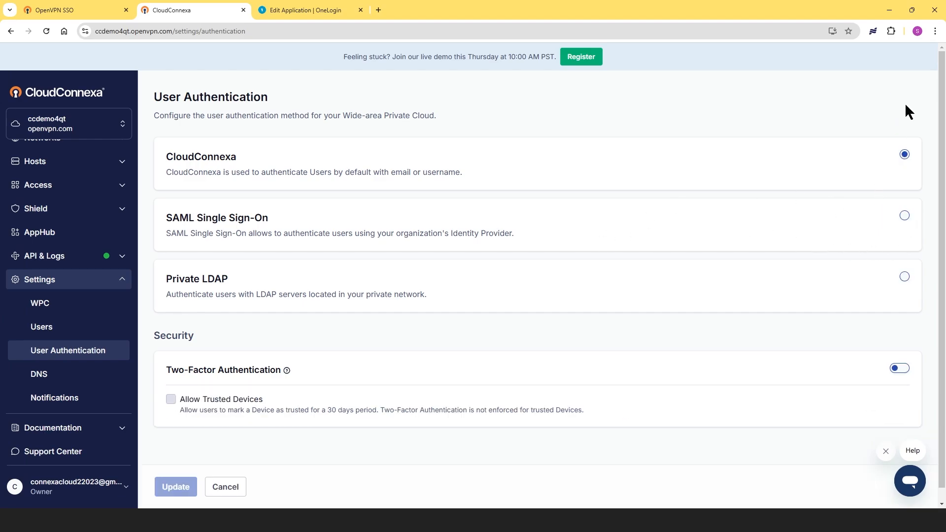
click(904, 217)
click(166, 492)
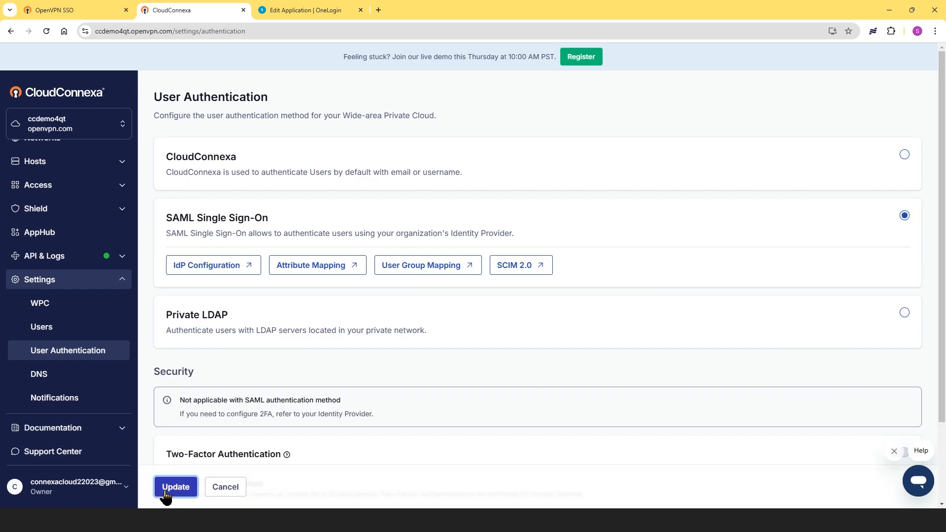
click(401, 335)
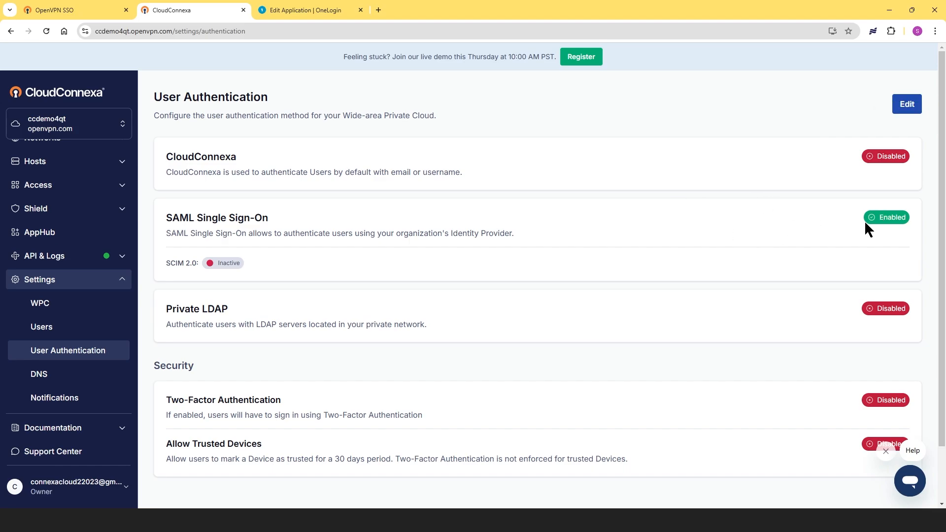
- Open the IdP configuration of SAML Single Sign-On for editing and copy the issuer name from the CloudConnexa metadata
click(907, 105)
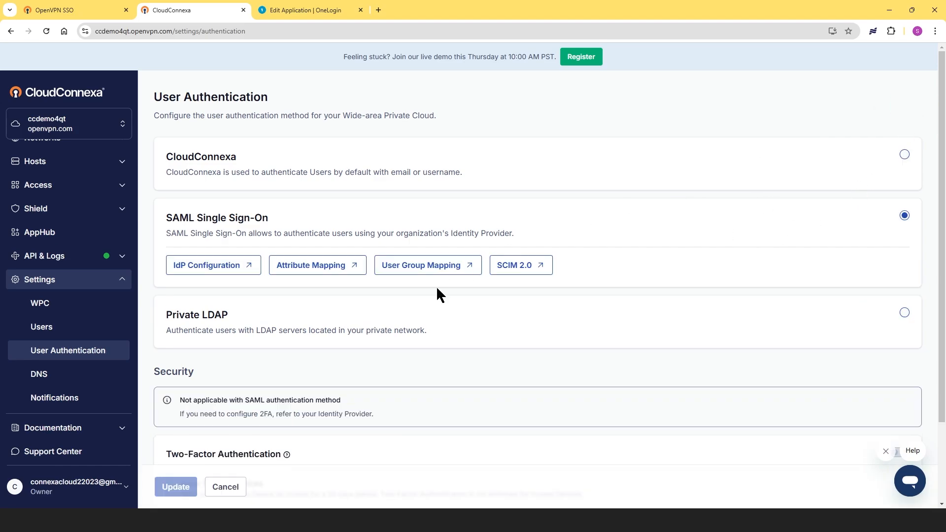
click(203, 269)
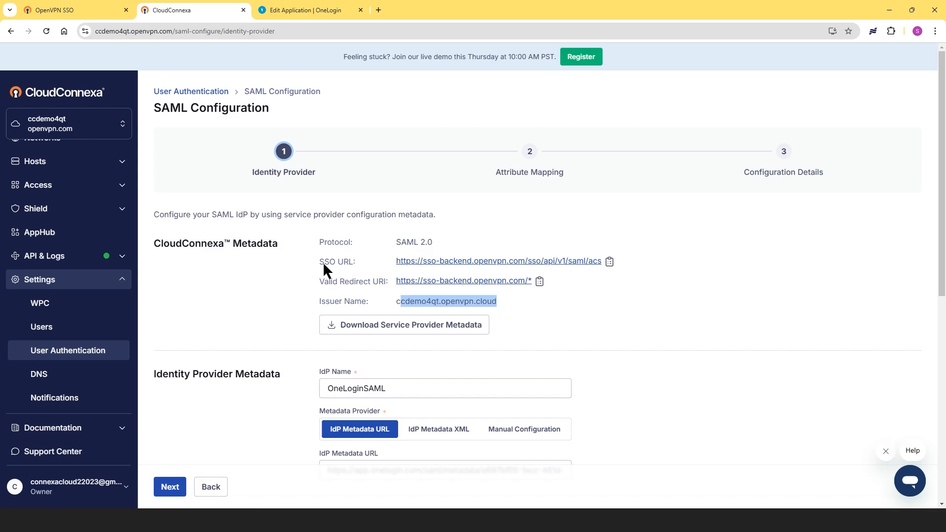
drag(323, 265, 359, 258)
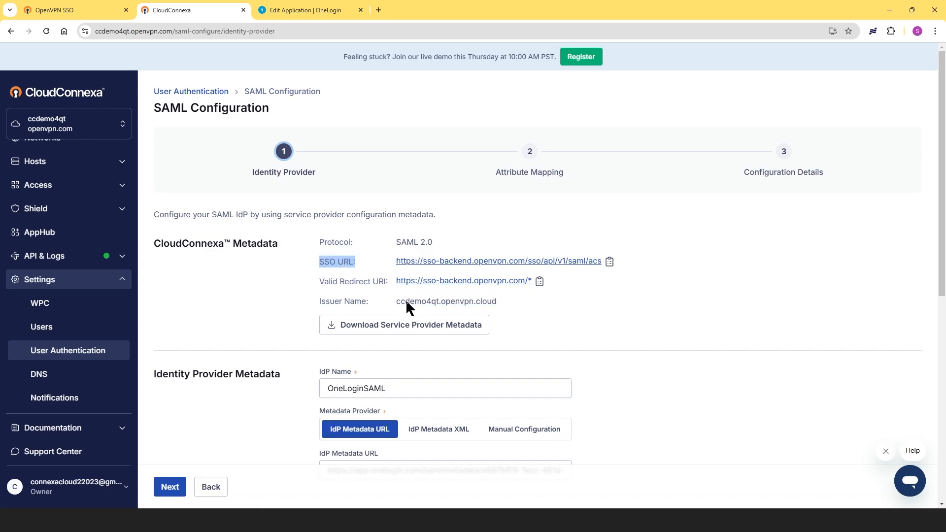
drag(398, 302, 487, 303)
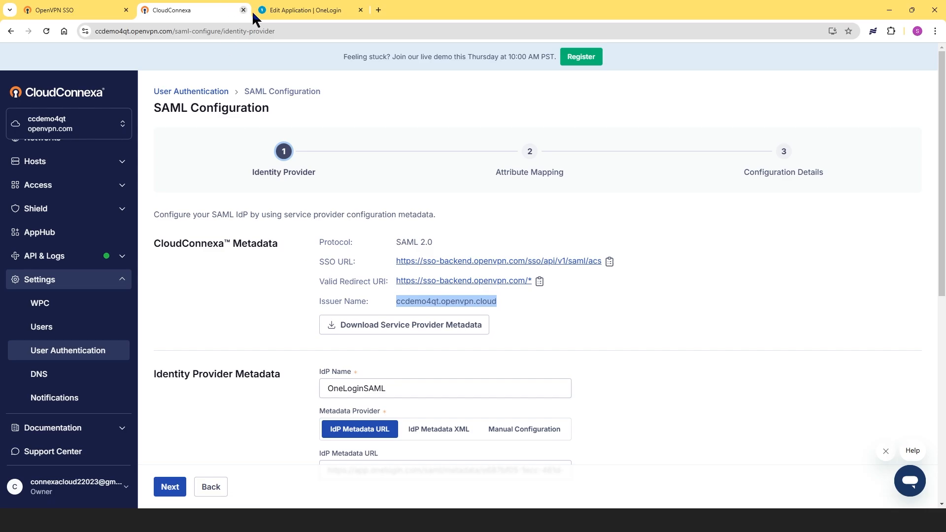
- In OneLogin, set the SCIM provisioner application's SAML Audience URL to ccdemo4qt.openvpn.cloud
click(294, 10)
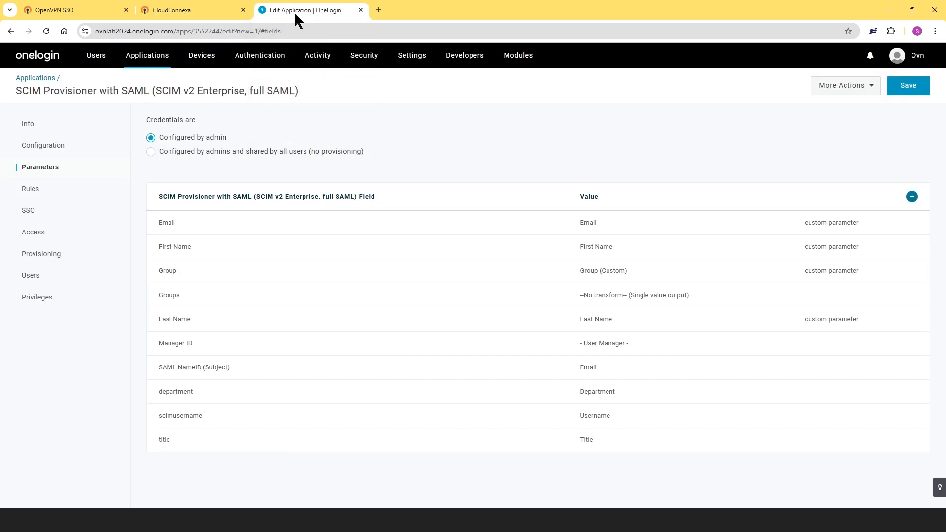
click(42, 147)
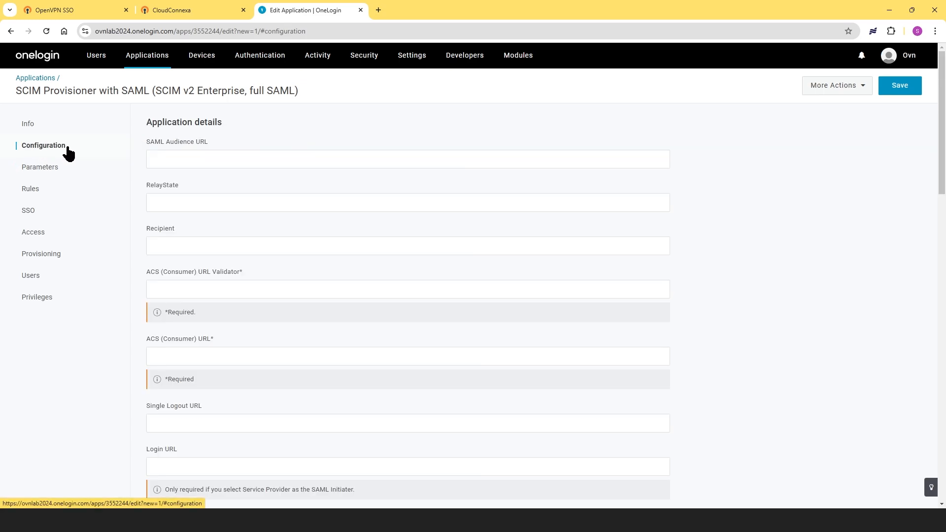
click(165, 157)
text(ccdemo4qt.openvpn.cloud)
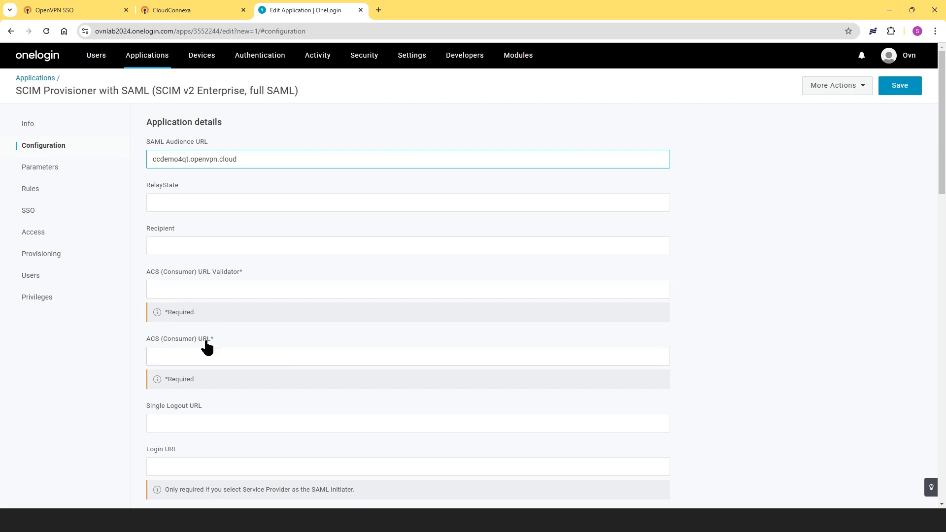
- Copy the SSO URL from the CloudConnexa metadata into OneLogin's ACS (Consumer) URL Validator and ACS (Consumer) URL
click(192, 11)
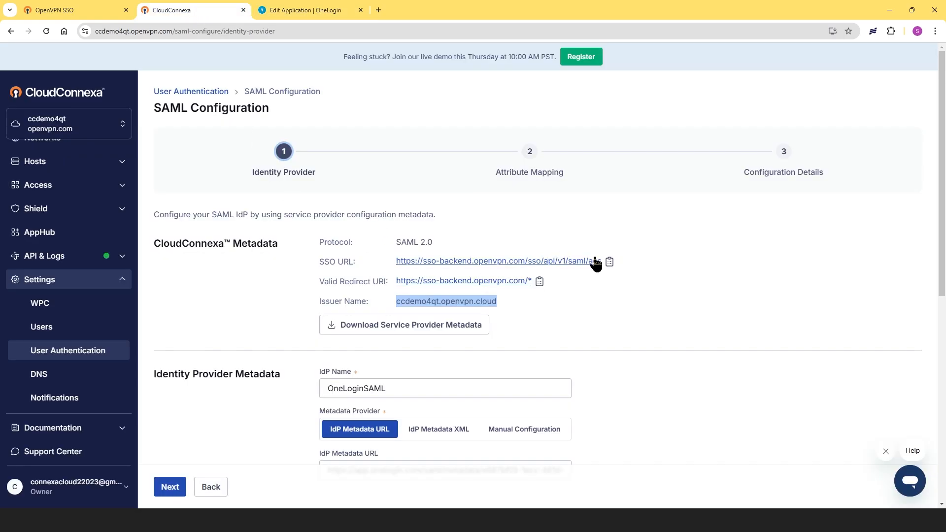
click(722, 268)
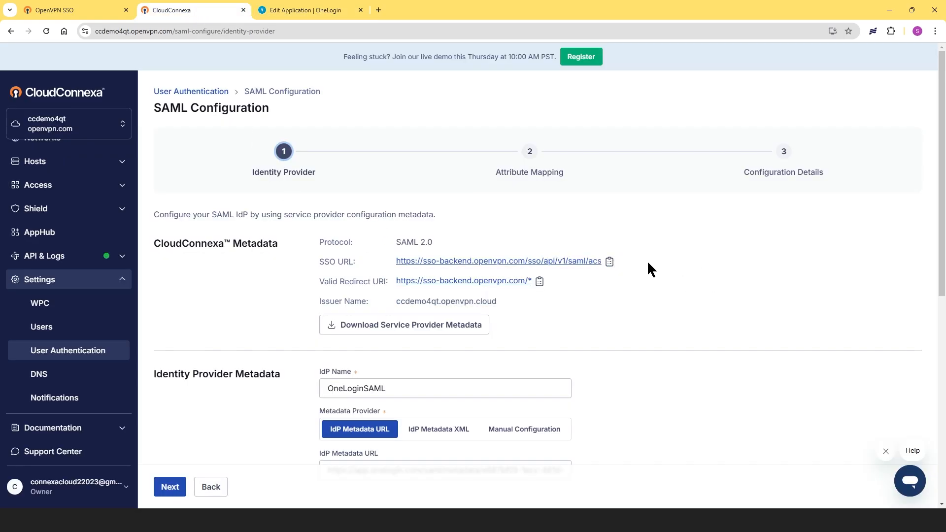
click(609, 264)
click(295, 11)
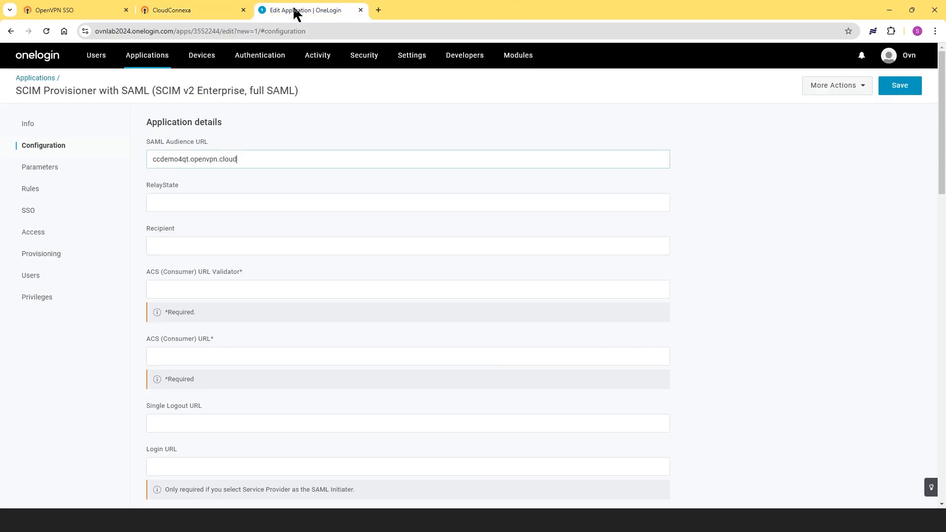
click(167, 289)
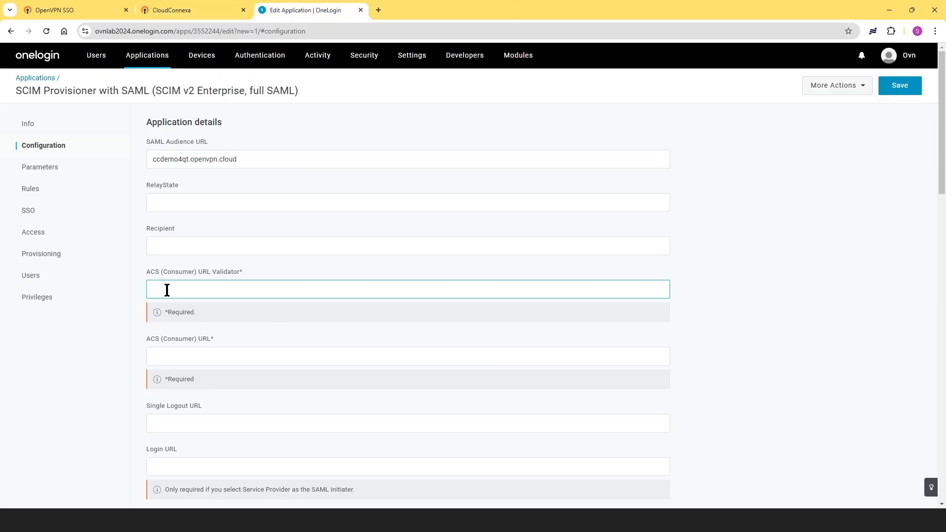
key(ctrl+v)
click(176, 353)
key(ctrl+v)
- Set the SAML signature element of the application to Assertion
scroll(430, 321, down, 7)
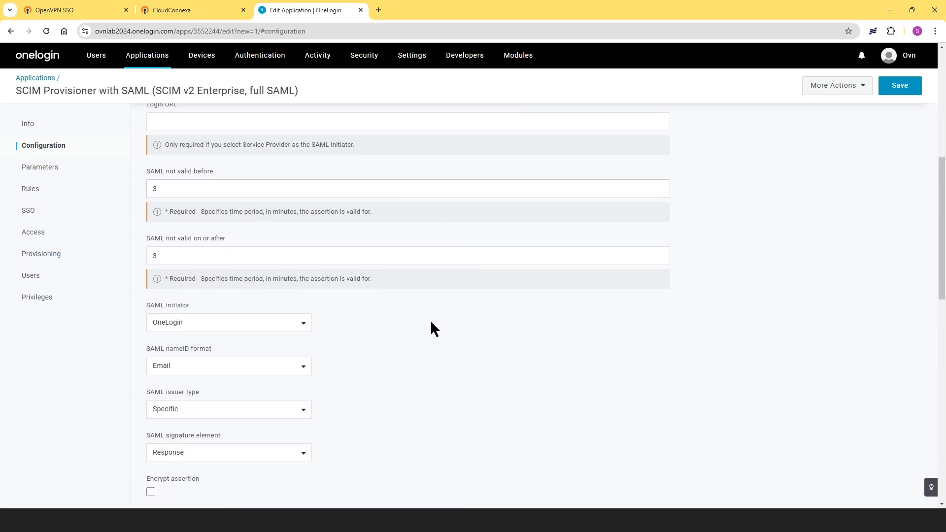
scroll(430, 320, down, 2)
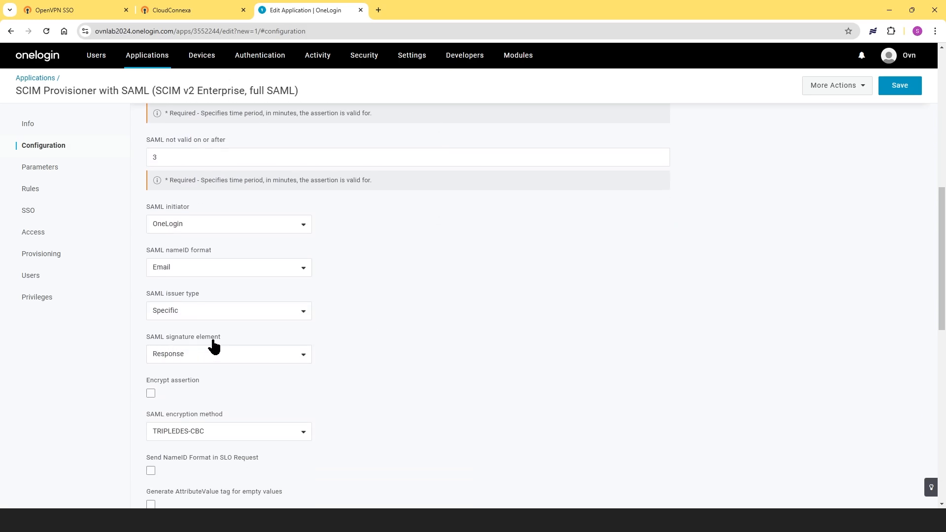
click(303, 354)
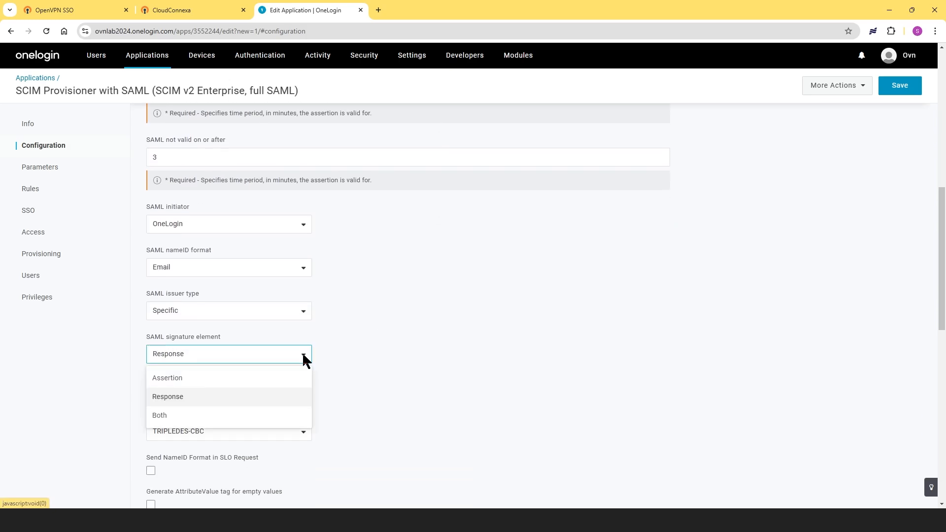
click(172, 379)
- Enable the API connection in the application's configuration
scroll(540, 346, down, 4)
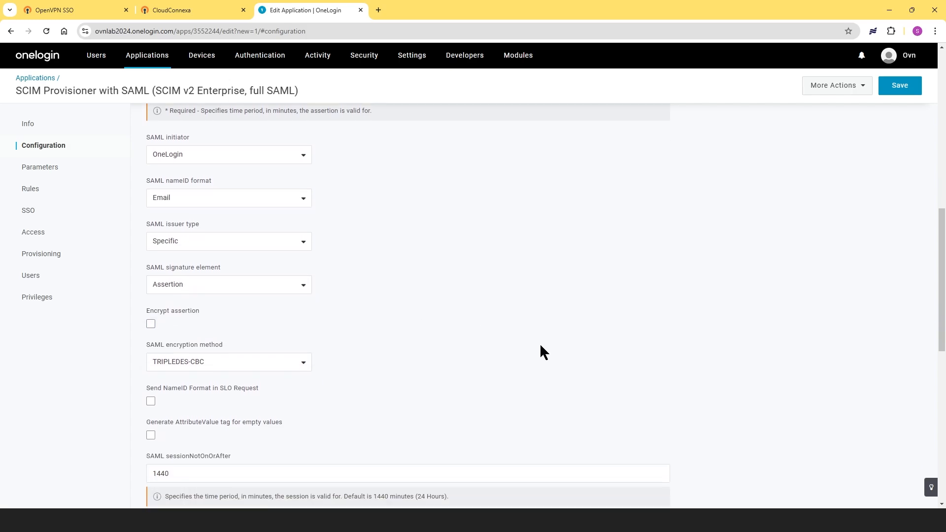
scroll(525, 341, down, 5)
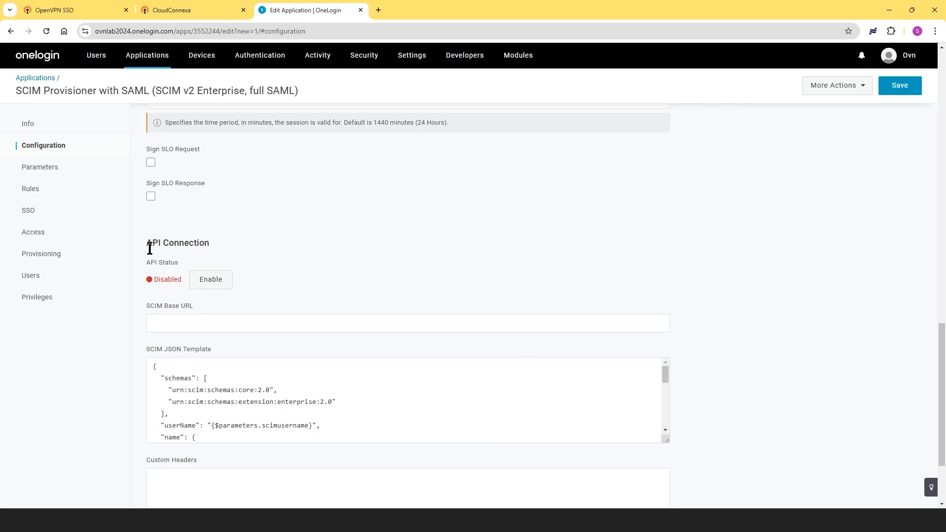
click(205, 282)
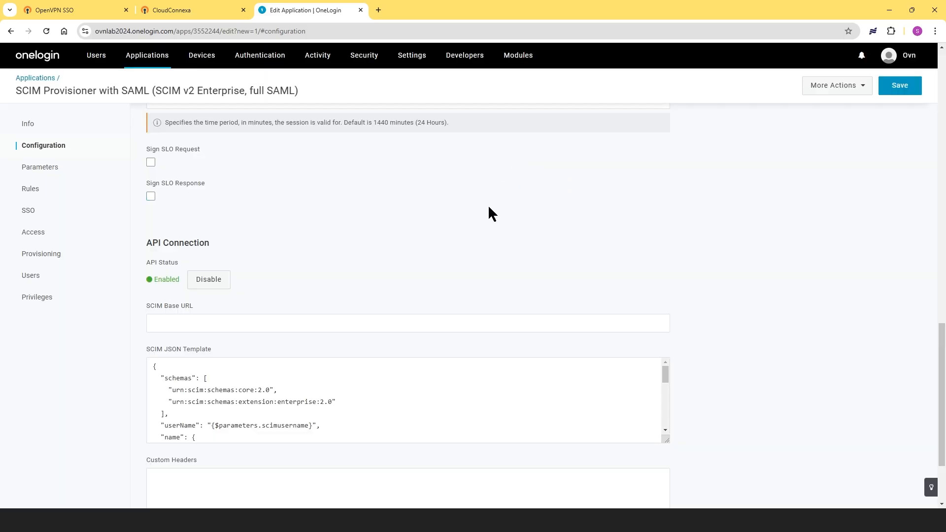
click(164, 321)
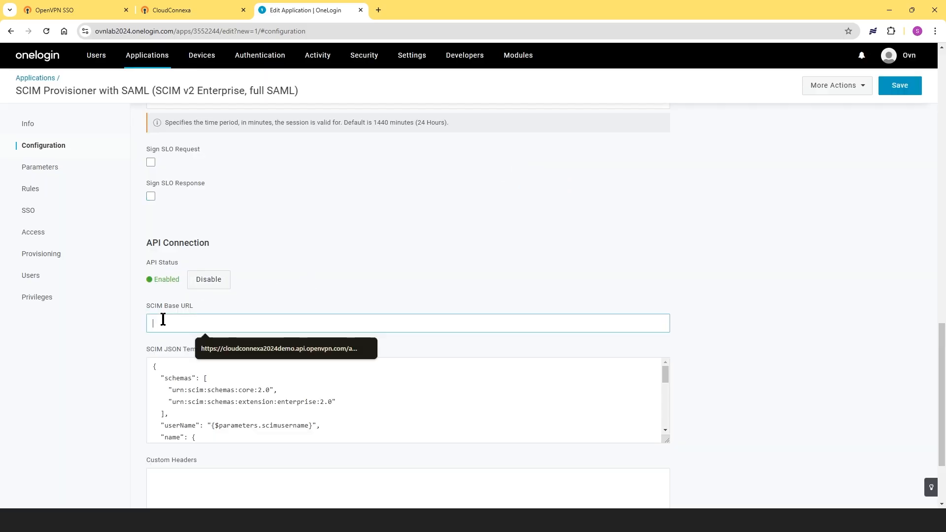
- In CloudConnexa, open the SCIM 2.0 settings from User Authentication and generate a provisioning token with a lifetime of 6 months
click(187, 11)
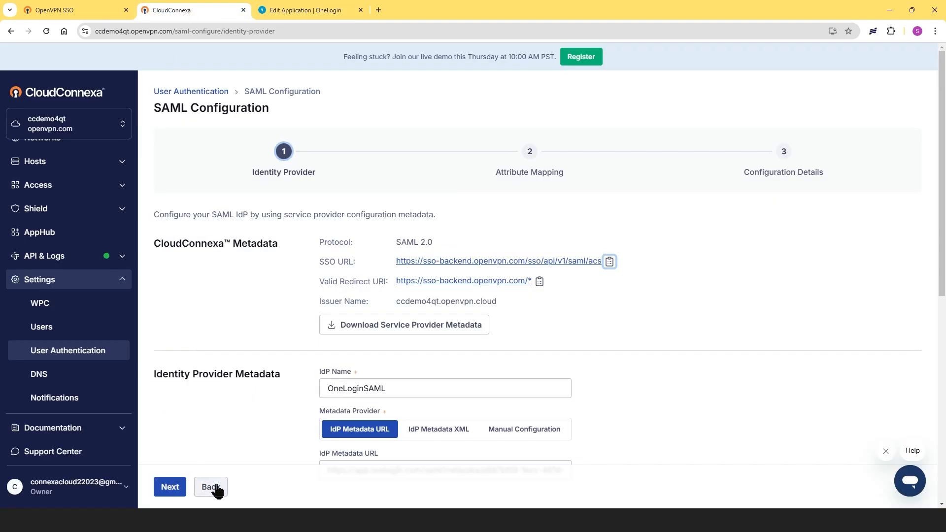
click(168, 489)
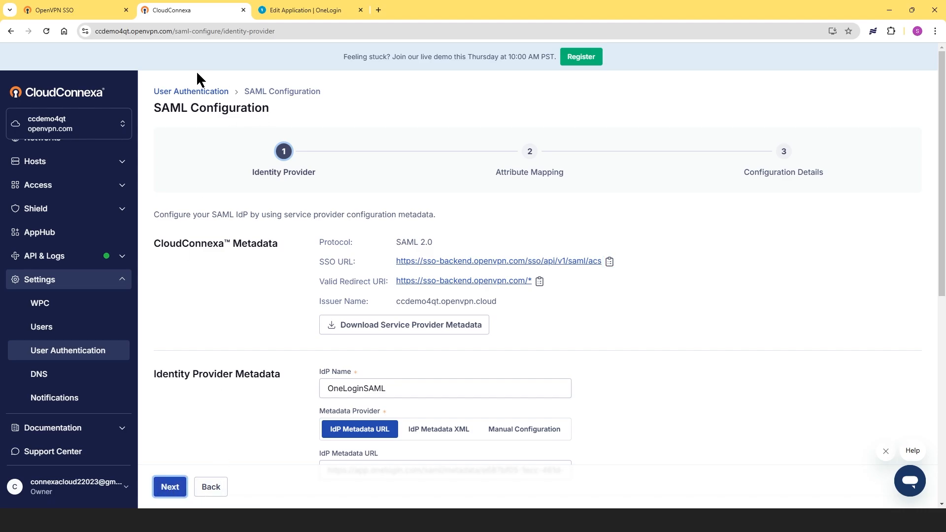
click(211, 488)
click(893, 106)
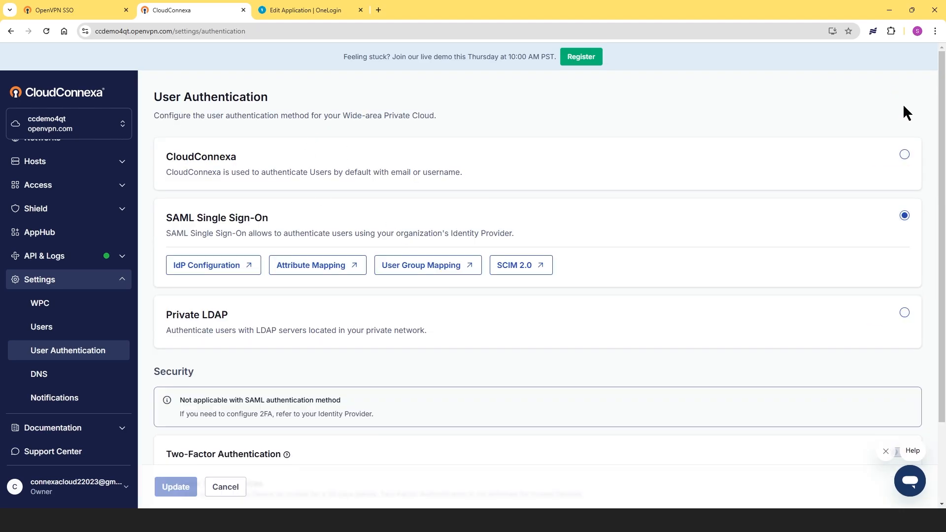
click(520, 264)
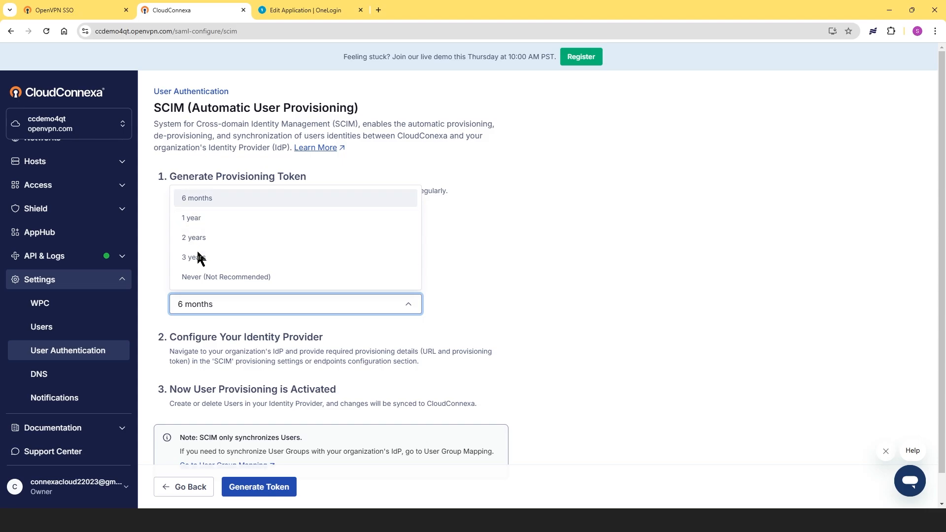
click(549, 288)
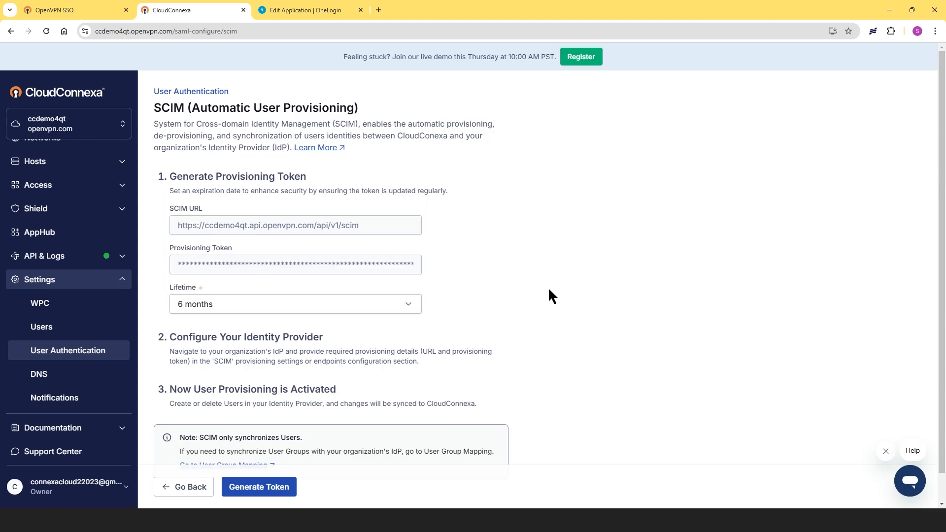
click(361, 312)
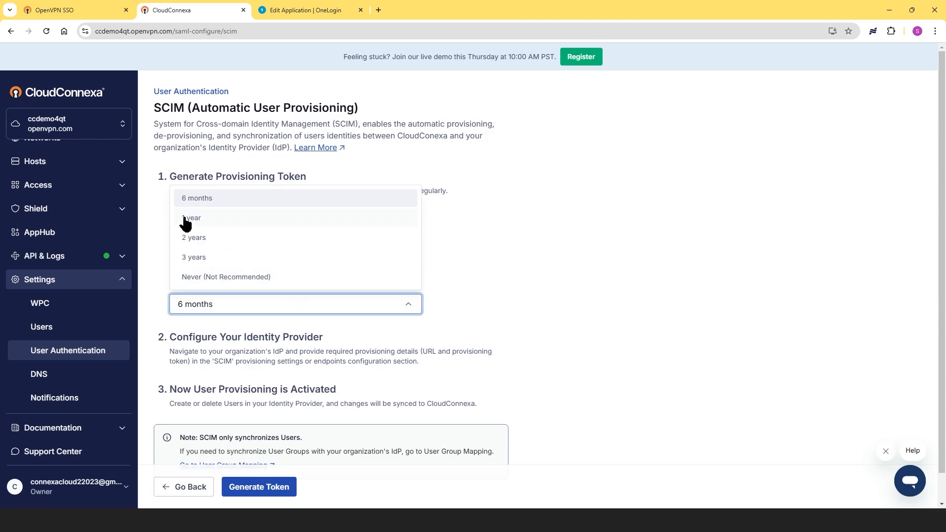
click(492, 298)
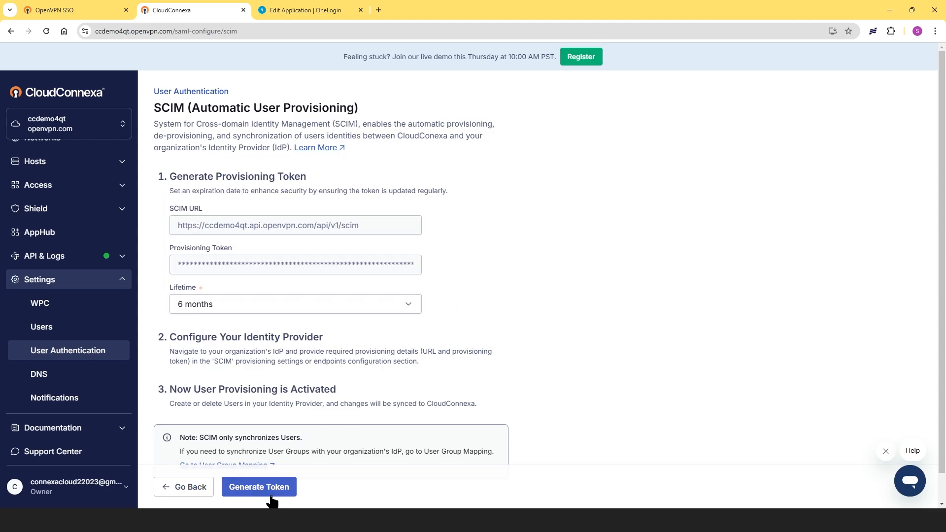
click(255, 487)
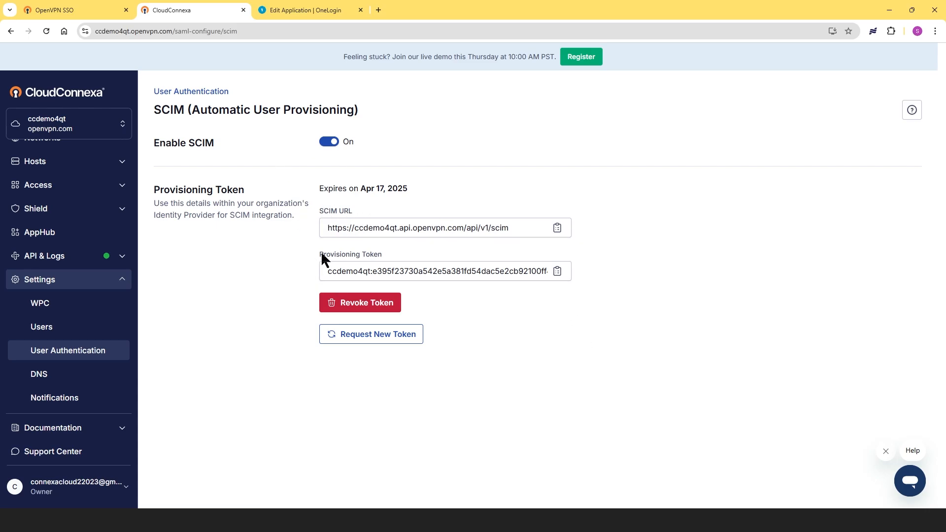
click(558, 229)
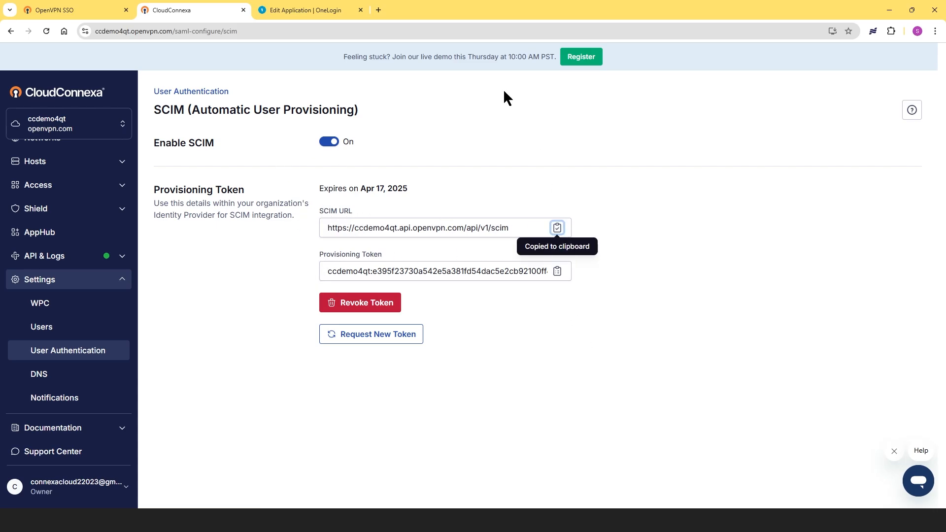
click(288, 9)
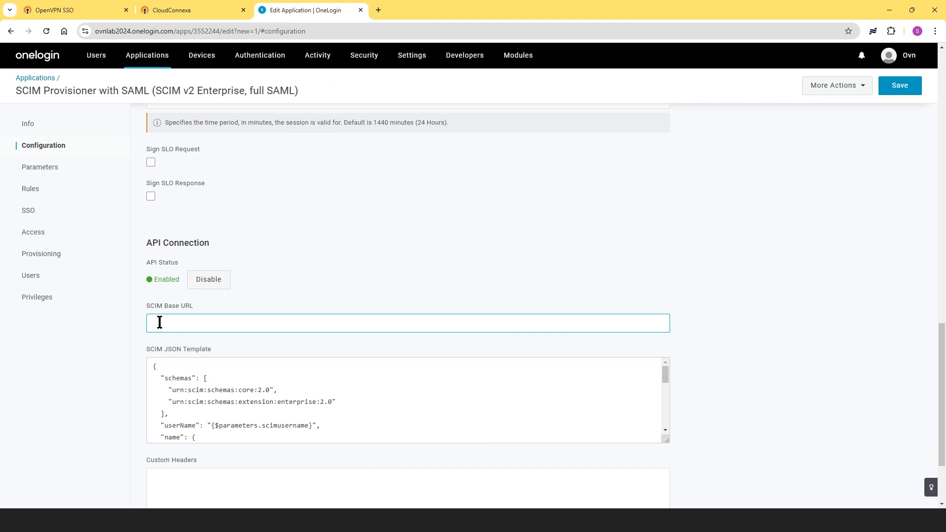
key(ctrl+v)
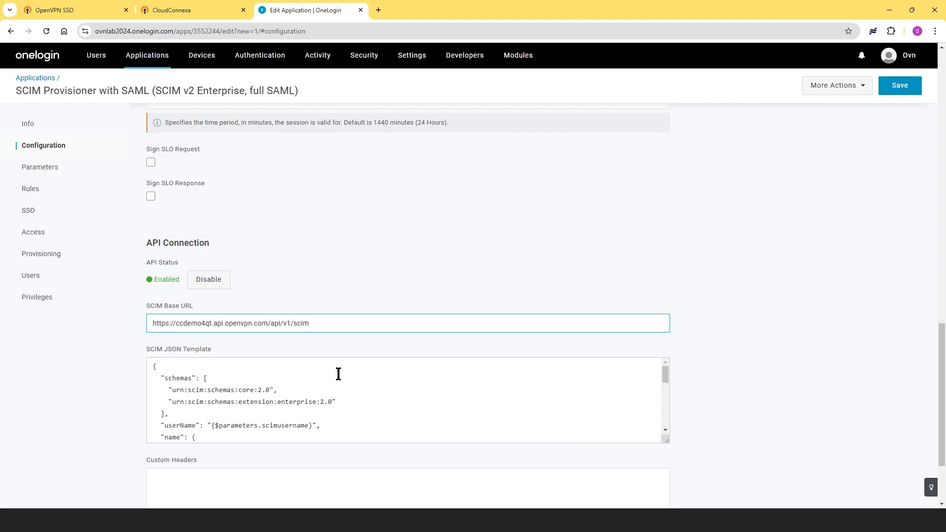
- Copy the provisioning token from CloudConnexa and paste it into OneLogin's SCIM Bearer Token
scroll(337, 387, down, 5)
scroll(755, 374, down, 2)
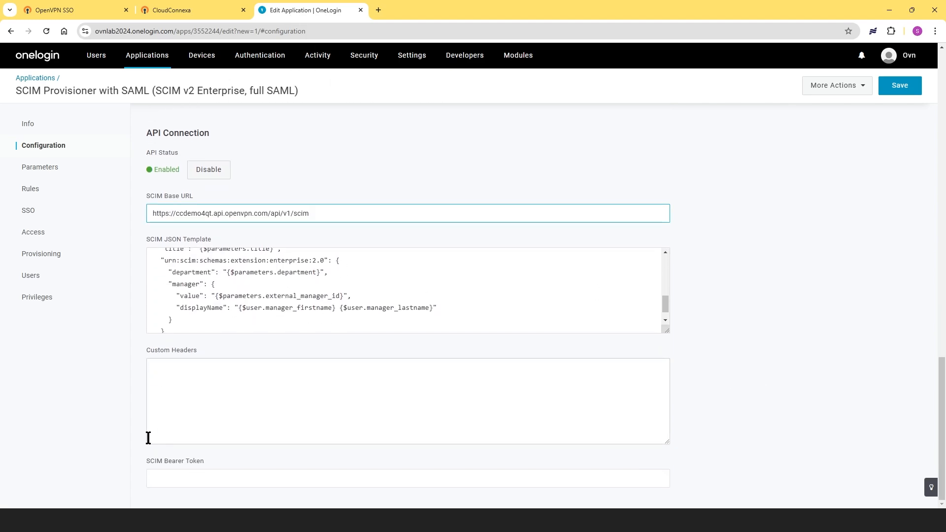
click(163, 478)
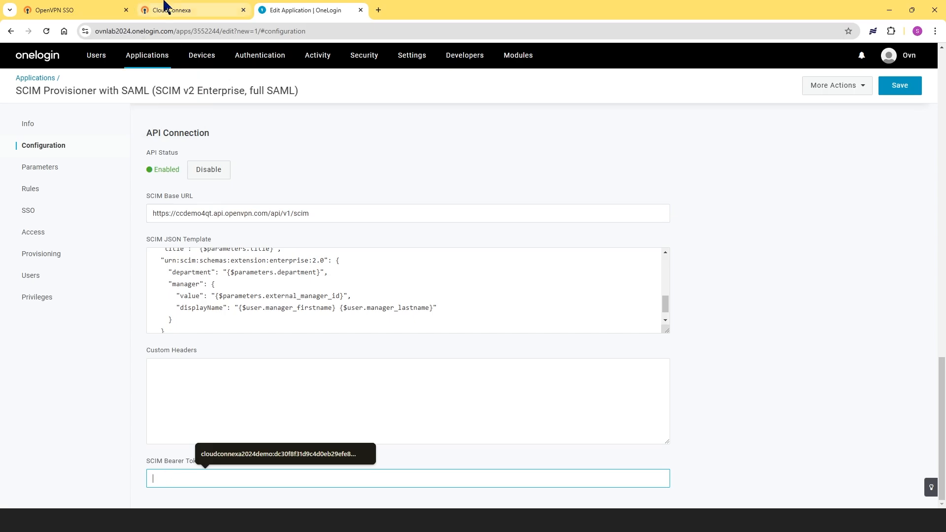
click(180, 10)
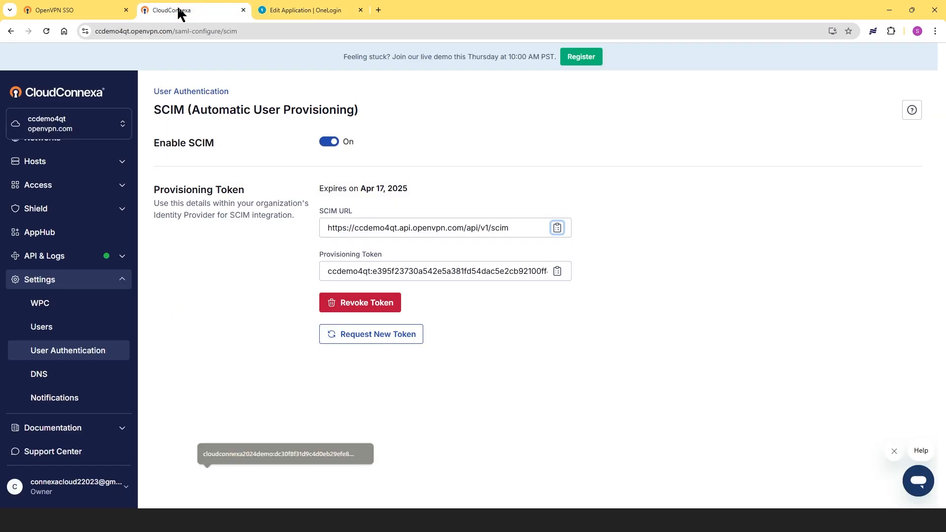
click(557, 270)
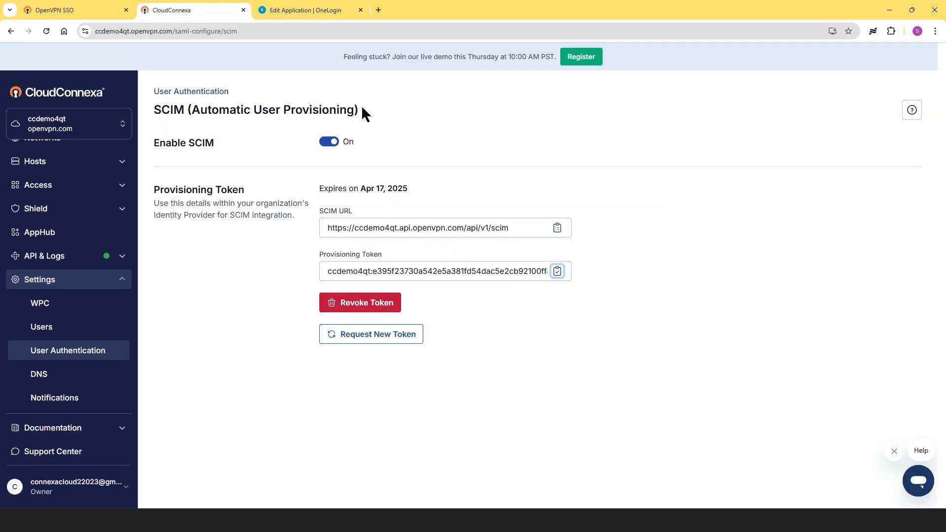
click(290, 10)
click(166, 476)
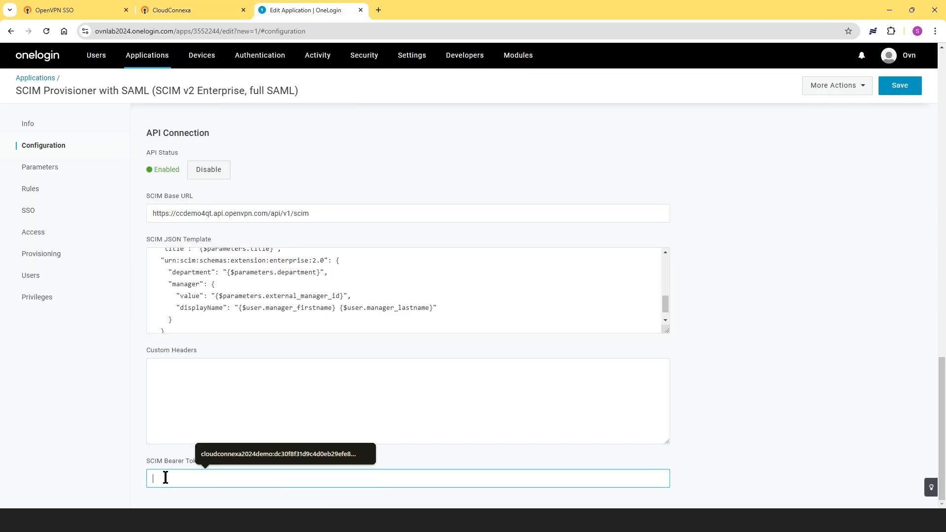
key(ctrl+v)
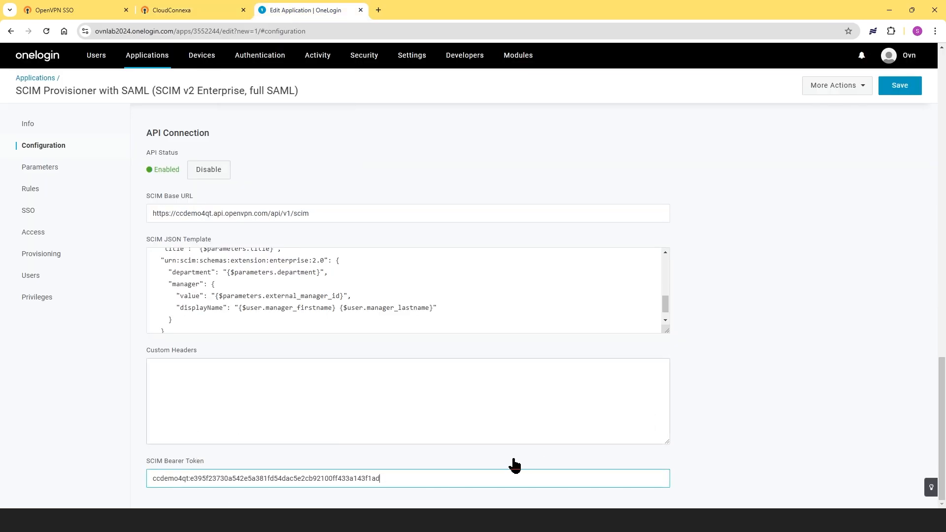
- Save the application's configuration, enable provisioning in its workflow with admin approval kept for create, delete and update, and save
click(901, 88)
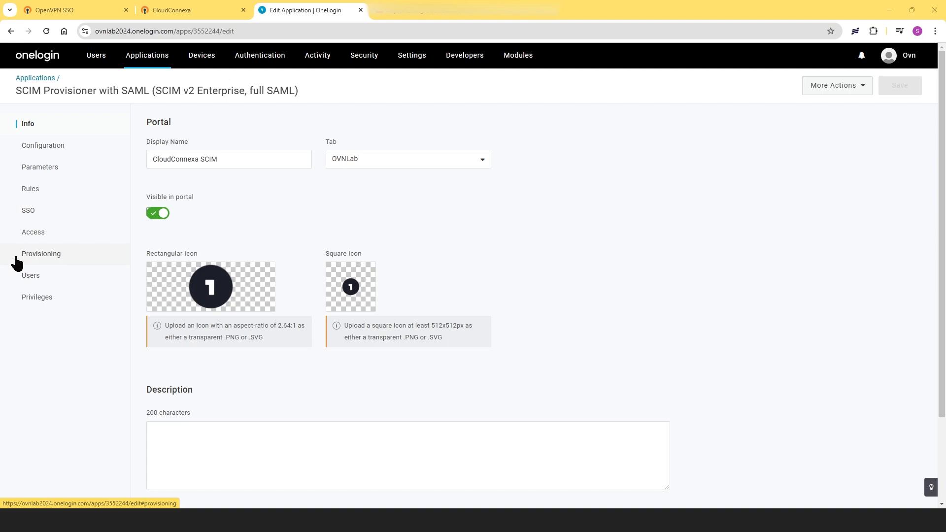
click(40, 260)
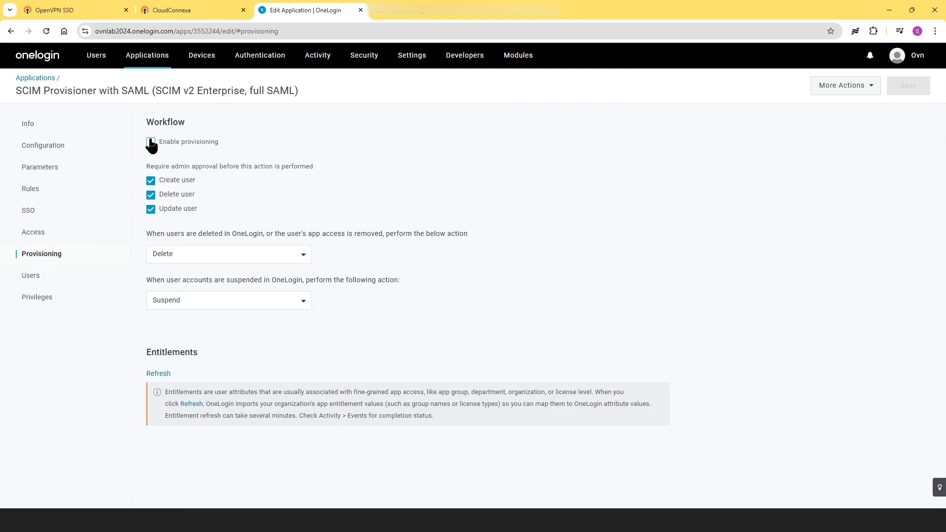
click(151, 148)
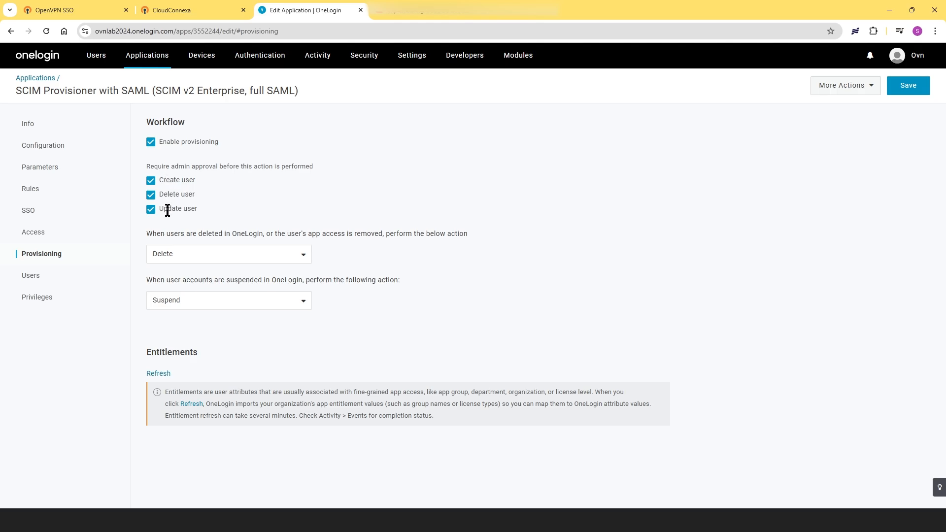
click(908, 89)
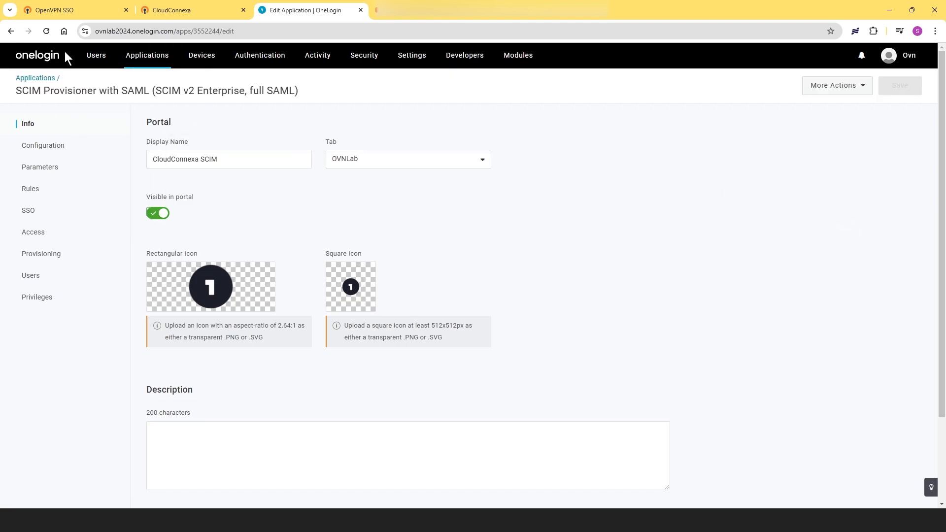
- Assign the CloudConnexa SCIM application to the user in the Support department
mouse_move(95, 58)
click(95, 81)
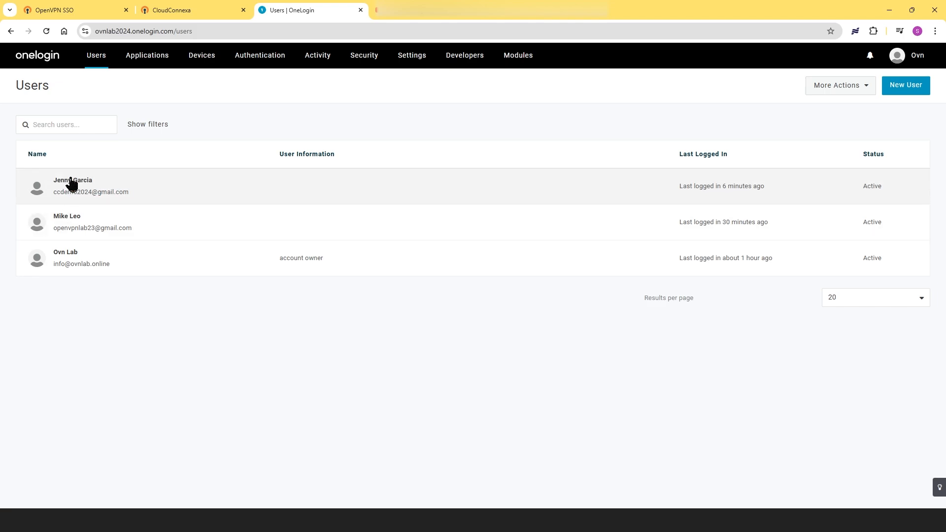
click(72, 183)
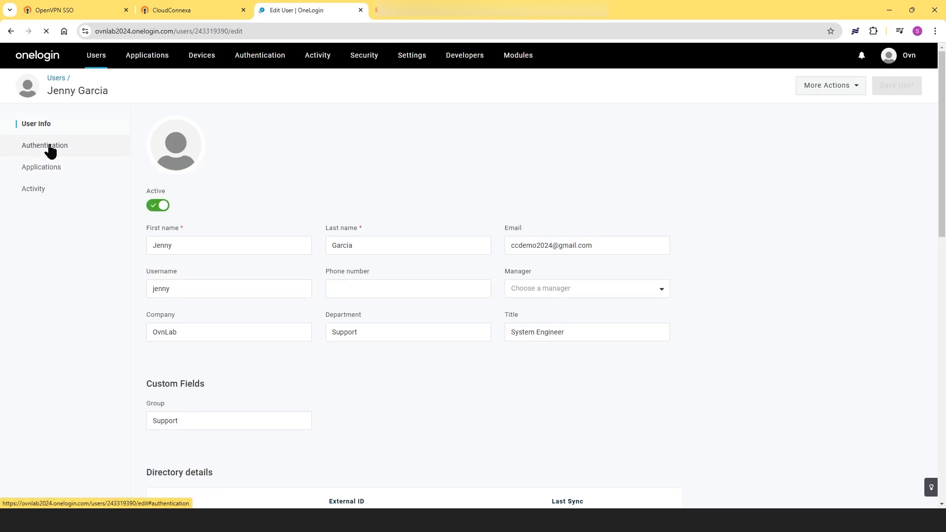
click(39, 173)
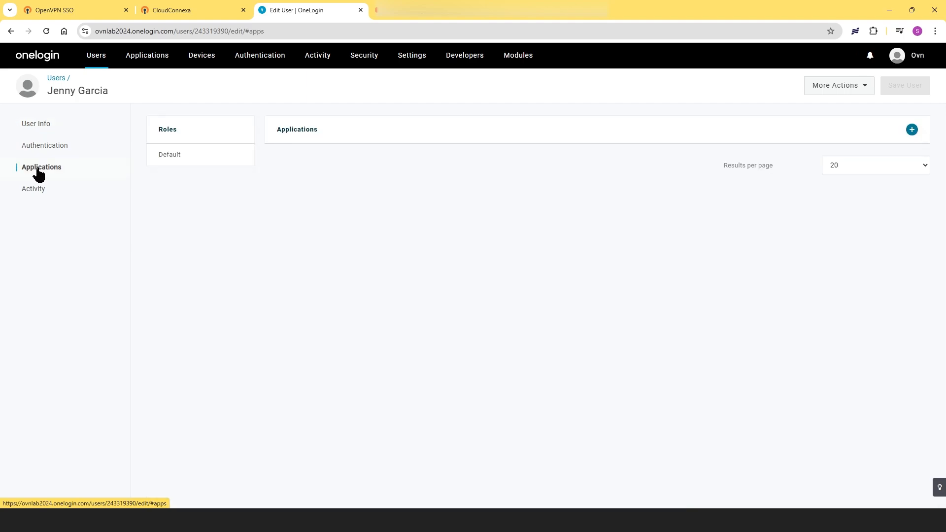
click(913, 131)
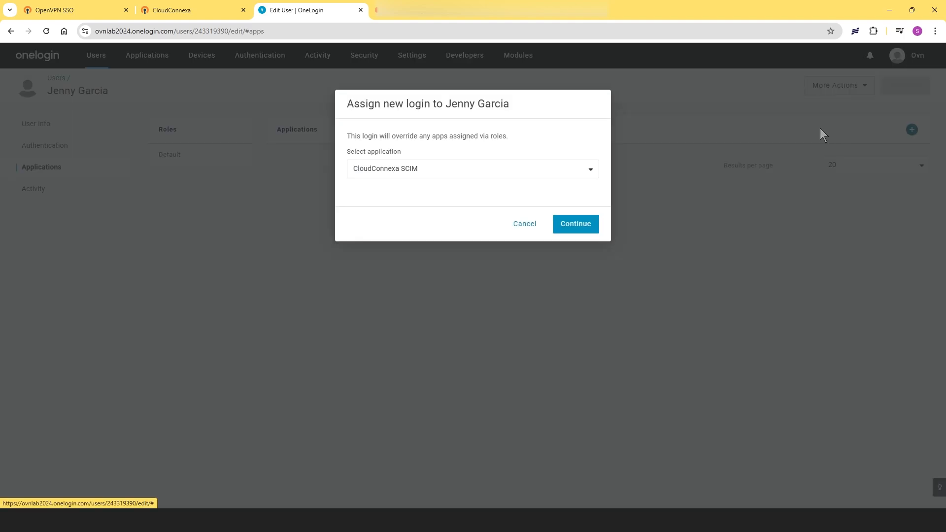
click(579, 228)
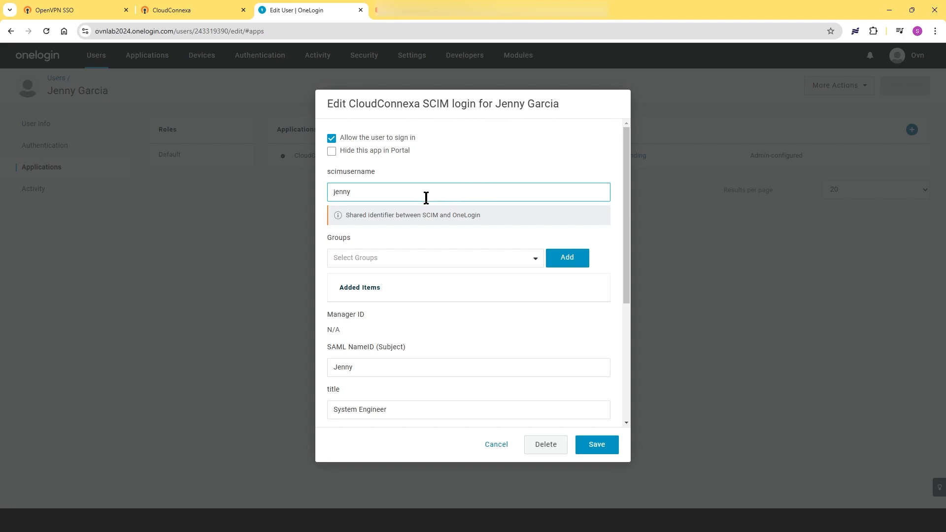
- Save the Support user's CloudConnexa SCIM login and approve the pending provisioning
scroll(373, 218, down, 1)
scroll(372, 218, down, 3)
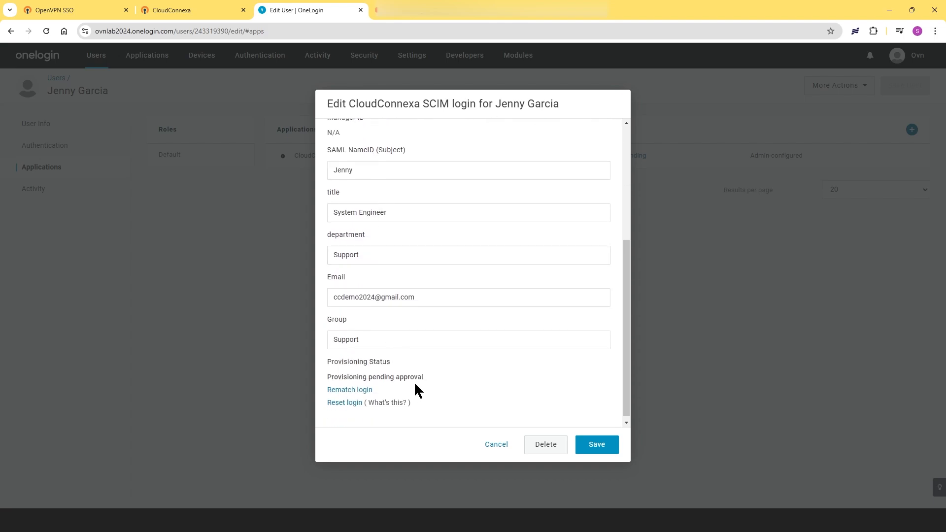
click(598, 447)
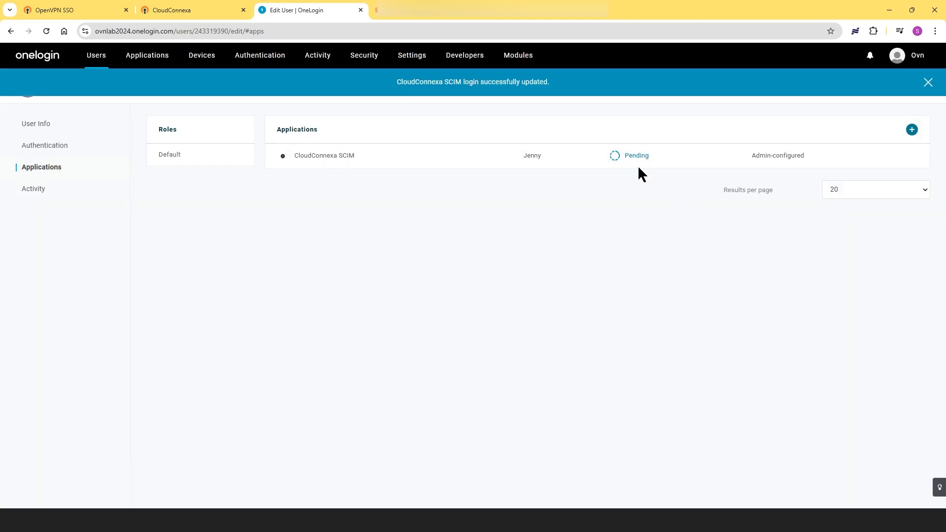
click(627, 156)
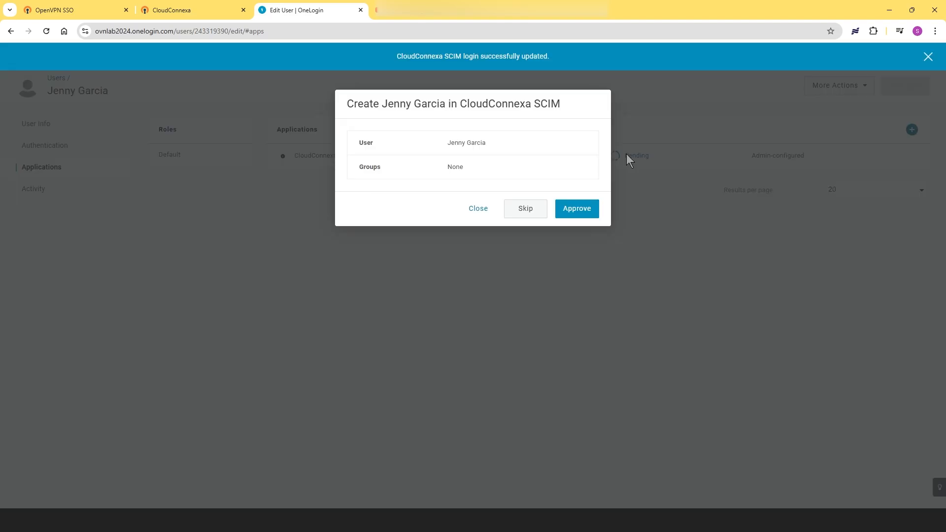
click(578, 211)
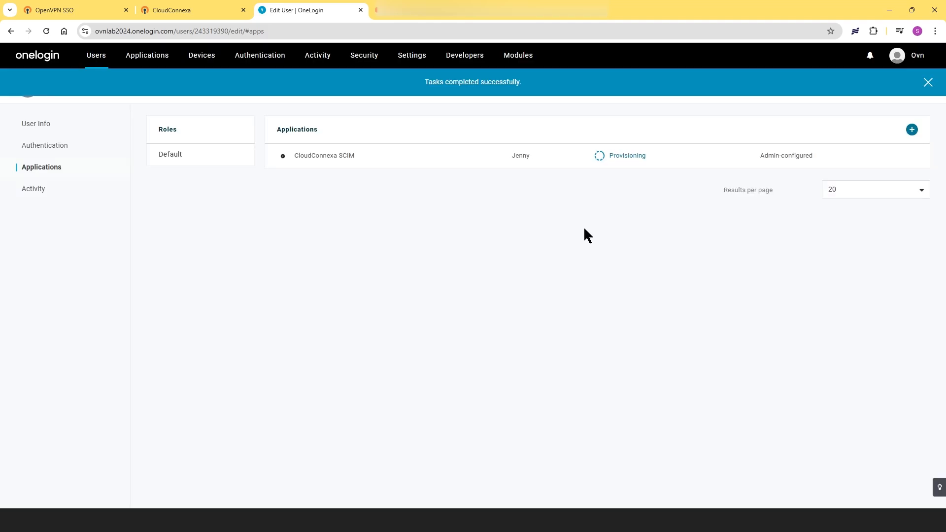
- Assign the CloudConnexa SCIM application to the user in the Accounting department
mouse_move(94, 59)
click(95, 79)
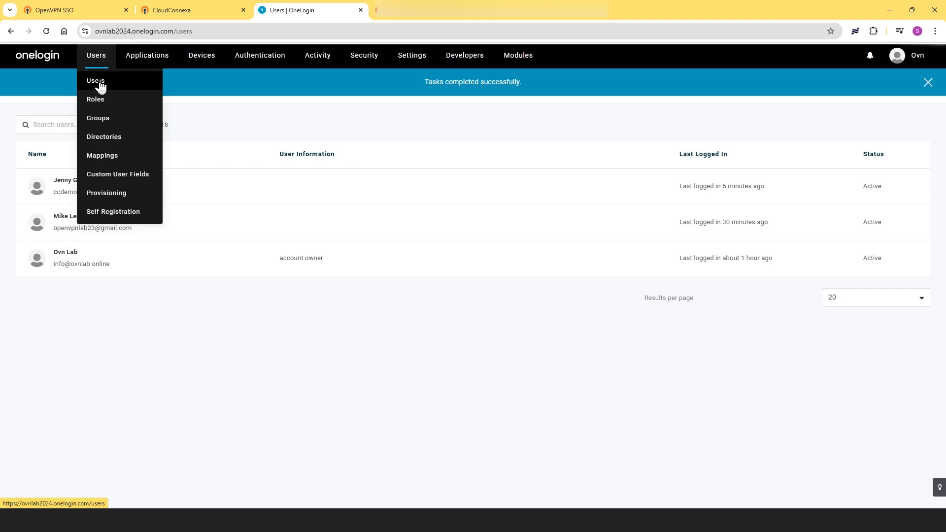
click(220, 220)
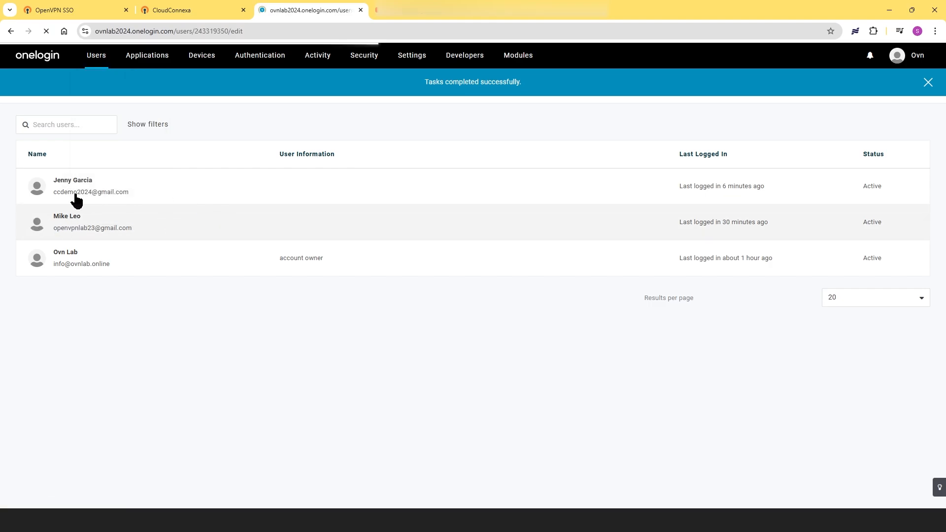
click(29, 170)
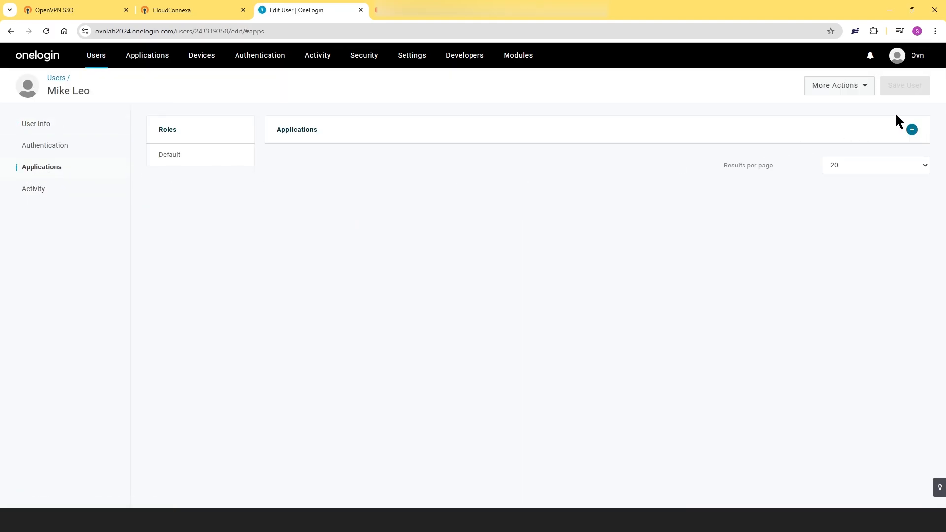
click(911, 130)
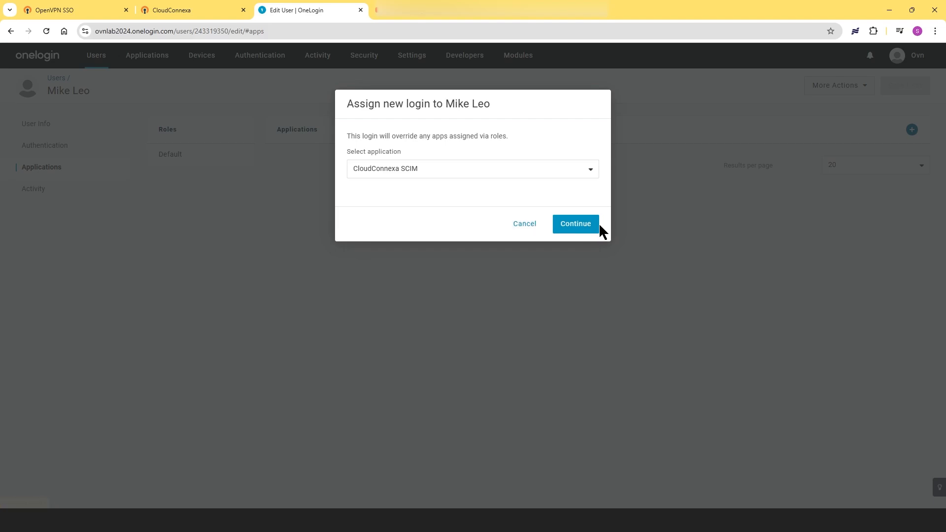
click(577, 224)
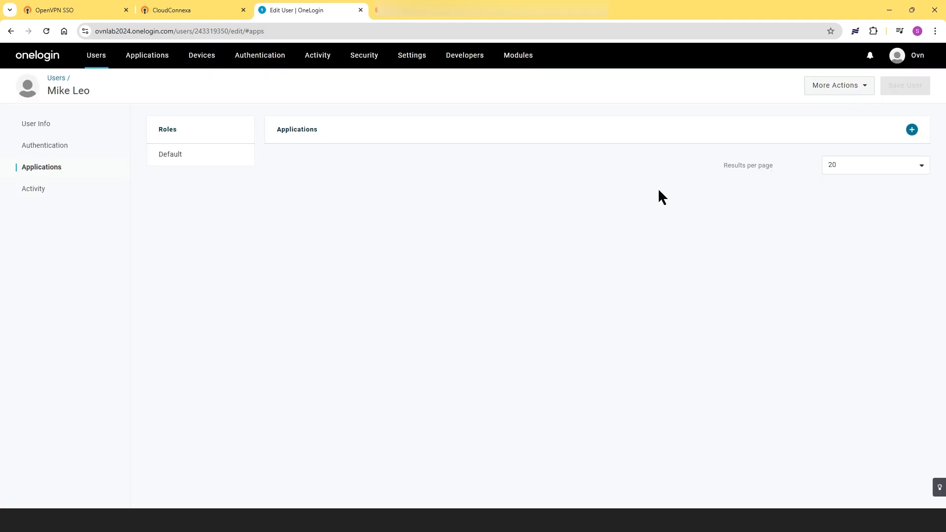
- Save the Accounting user's CloudConnexa SCIM login and approve the pending provisioning
scroll(565, 341, down, 5)
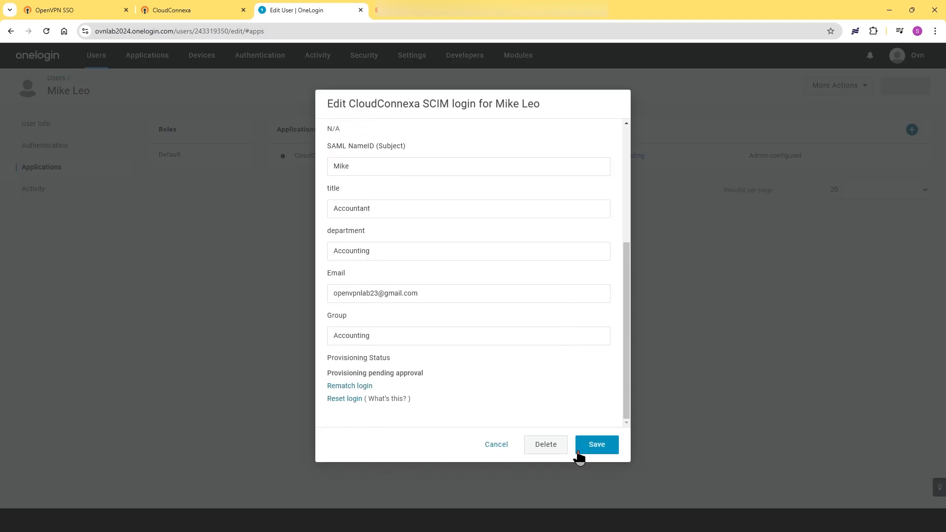
click(583, 448)
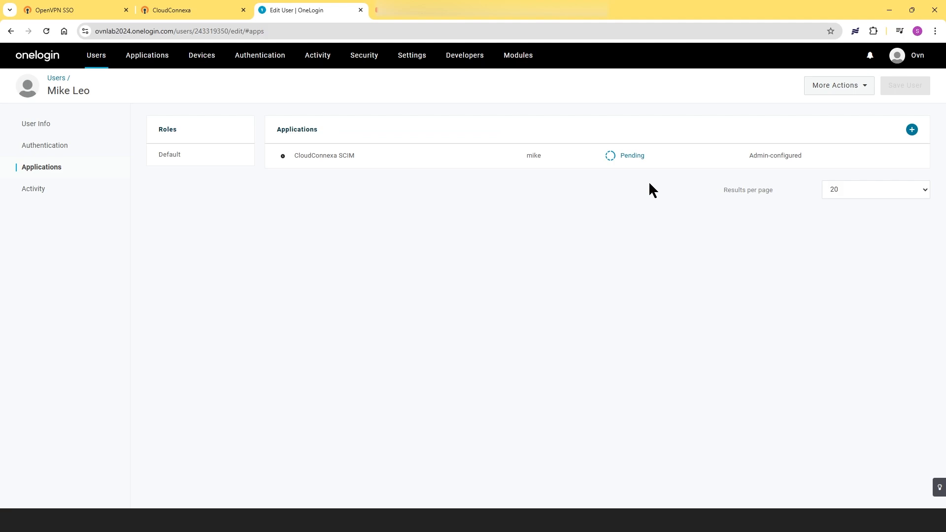
click(629, 156)
click(574, 207)
- Open the CloudConnexa SCIM application's user list and check each user's provisioning state
mouse_move(141, 60)
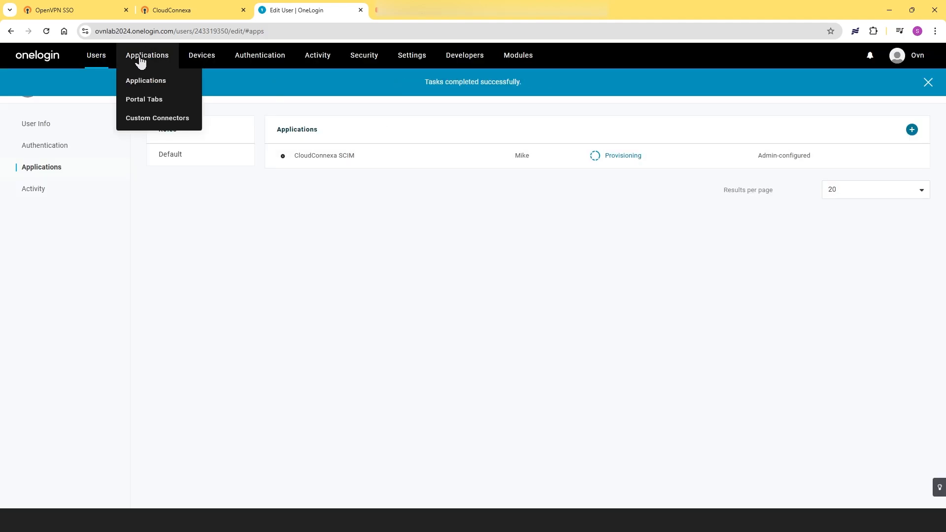
click(138, 84)
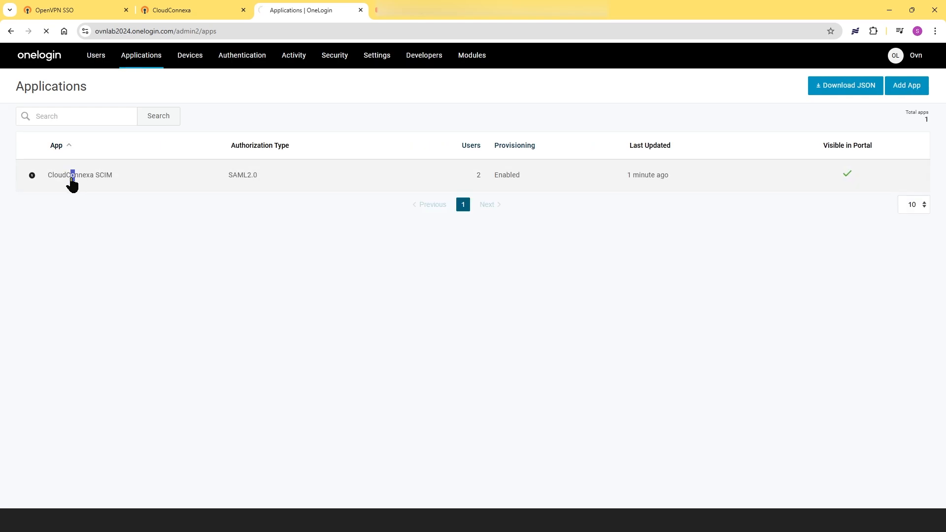
click(69, 179)
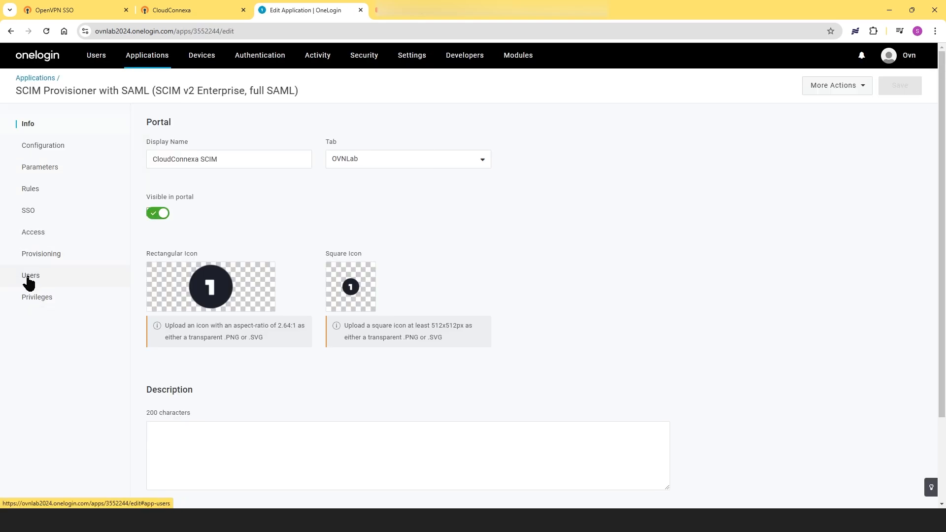
click(28, 279)
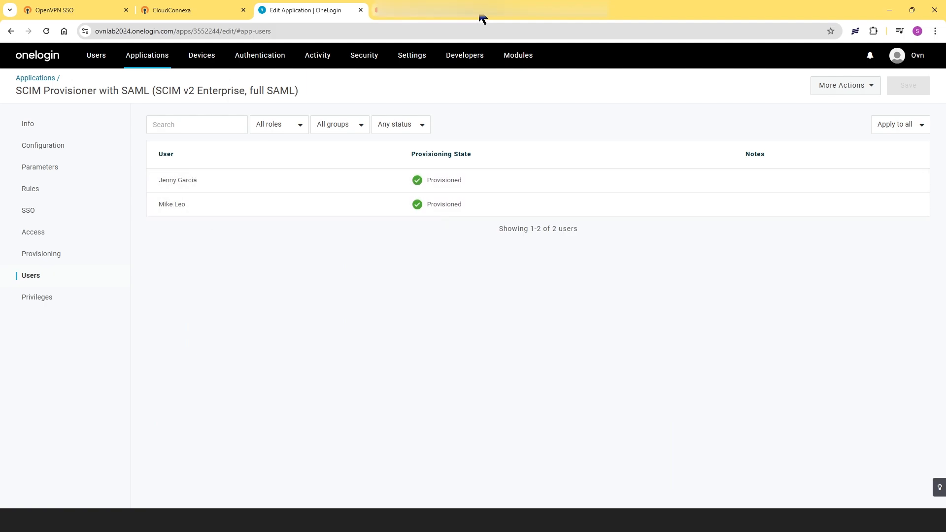
- Switch to CloudConnexa and open its user list to check the provisioned accounts
key(ctrl+shift+Tab)
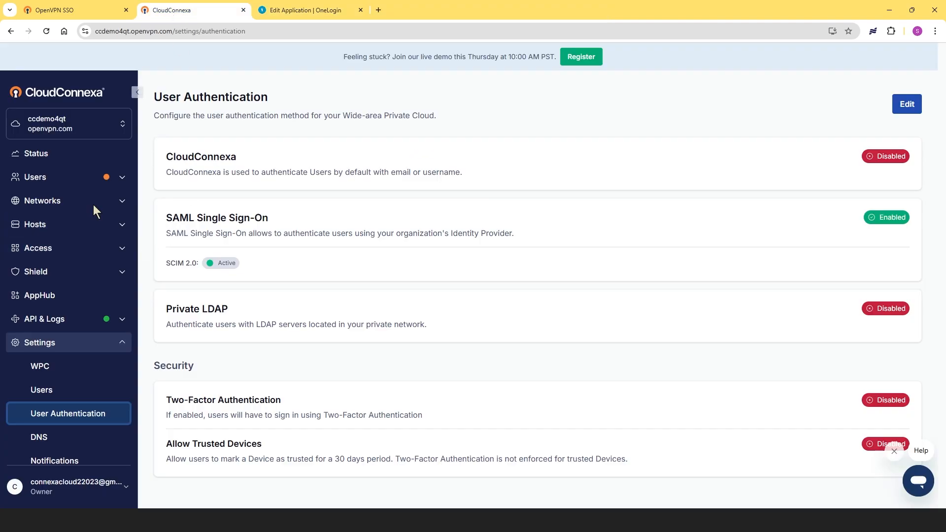
click(76, 179)
click(57, 201)
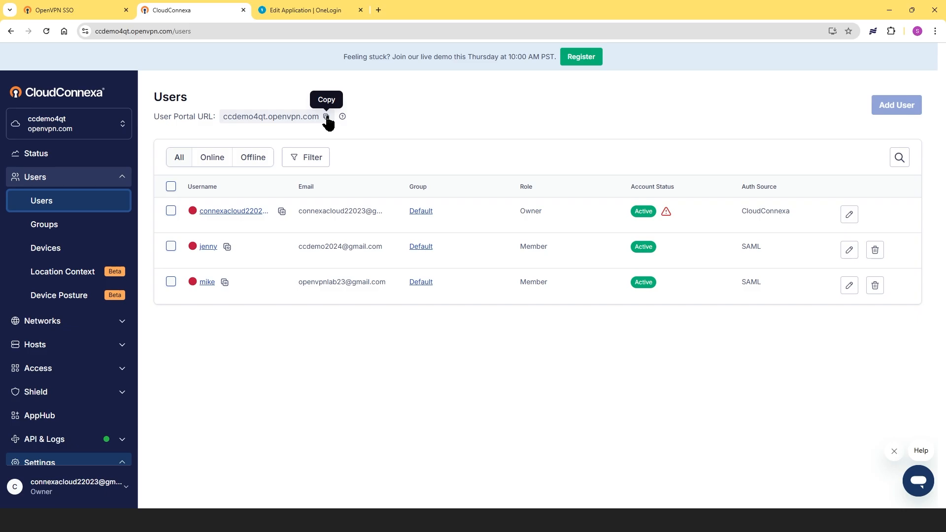
- In OpenVPN Connect, import a profile from the URL ccdemo4qt.openvpn.com and proceed to browser sign-in
click(433, 505)
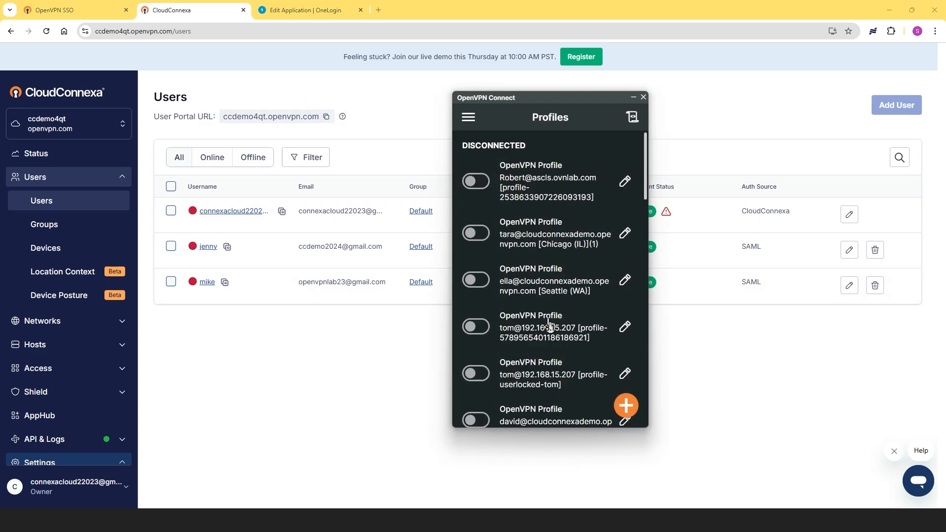
click(626, 409)
text(ccdemo4qt.openvpn.com)
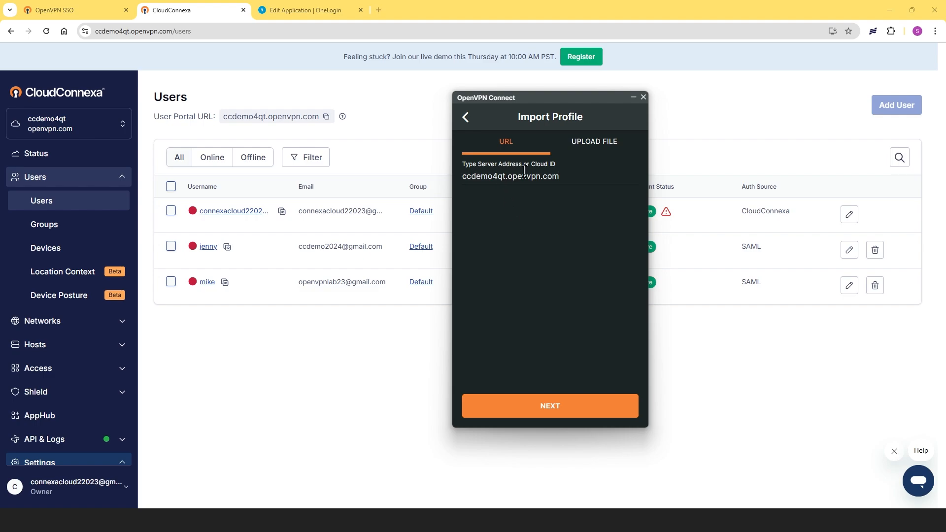
click(547, 403)
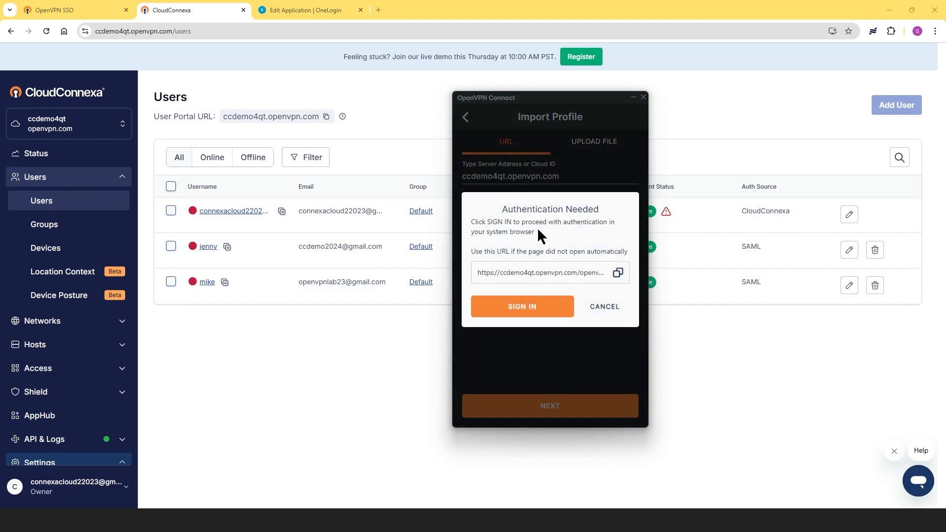
click(535, 310)
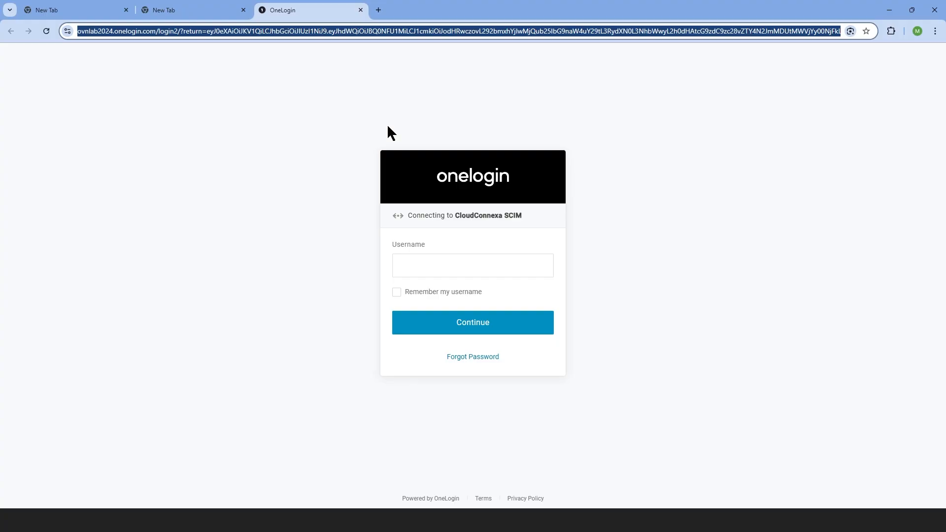
- Sign in to OneLogin with the Accounting user's username and password
click(416, 265)
text(mike)
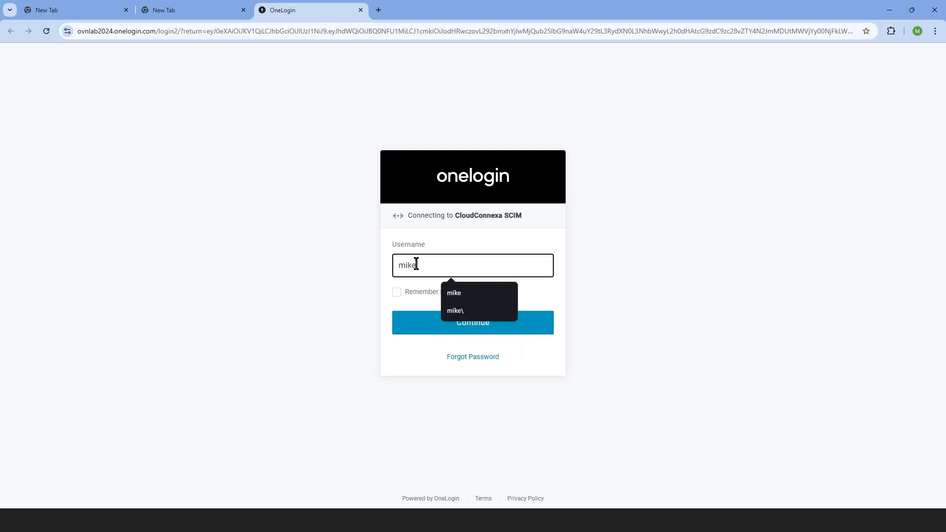
click(405, 323)
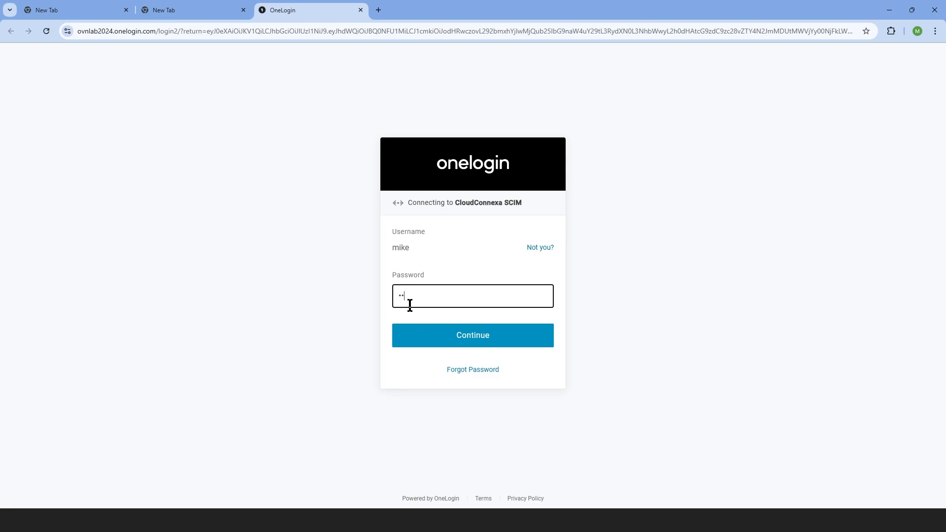
click(458, 334)
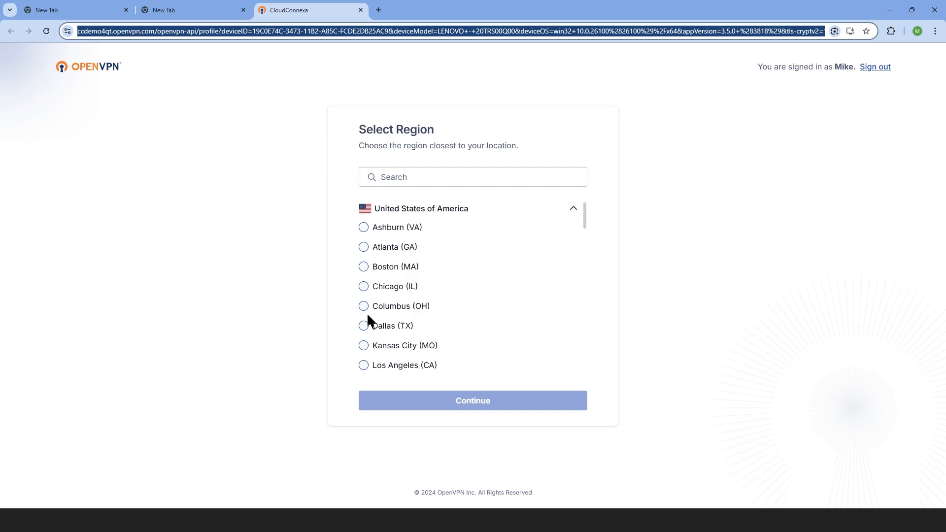
- Choose Dallas (TX) as the connection region and continue to the profile download
click(363, 329)
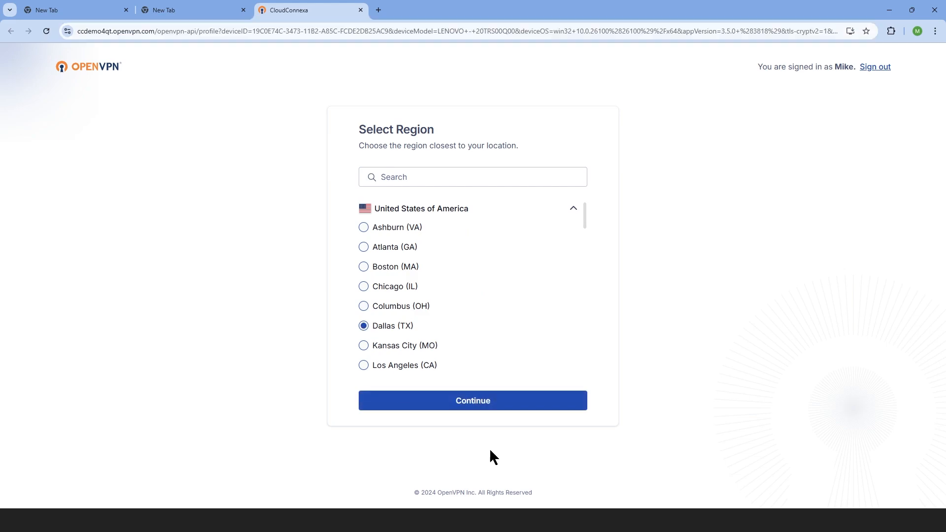
click(471, 404)
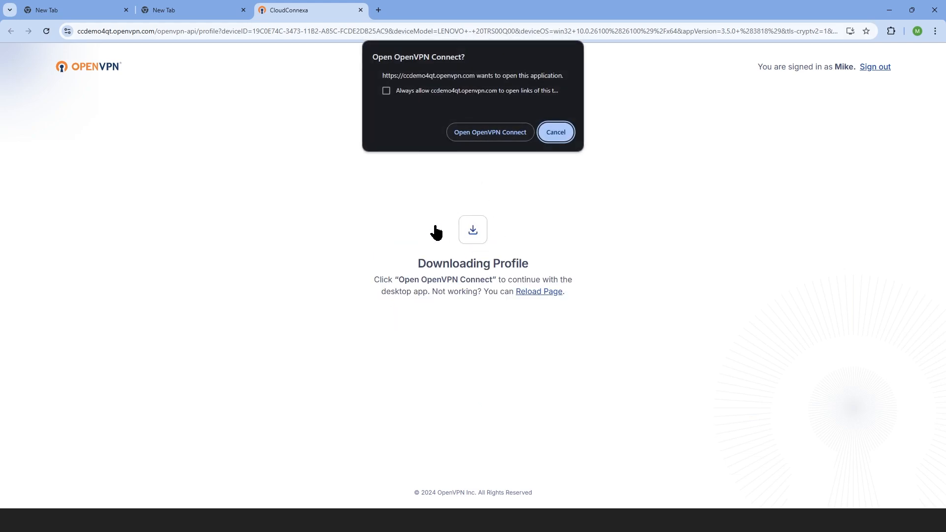
- Open the downloaded profile in OpenVPN Connect, confirm its import from ccdemo4qt.openvpn.com and connect with the new Dallas (TX) profile
click(485, 132)
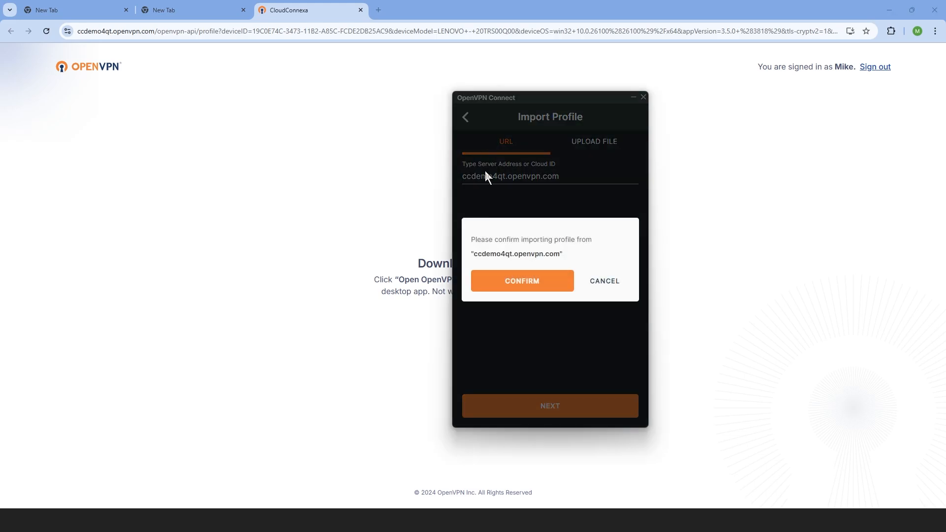
click(531, 284)
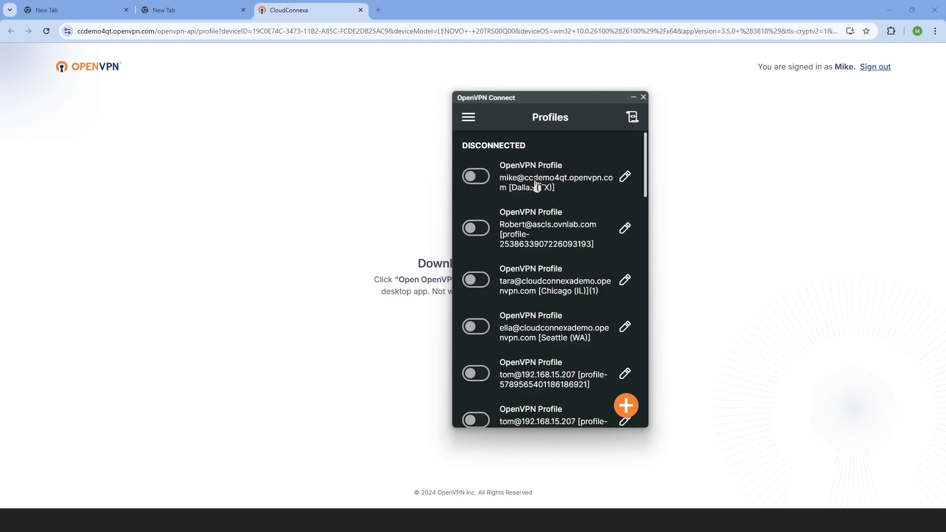
click(476, 176)
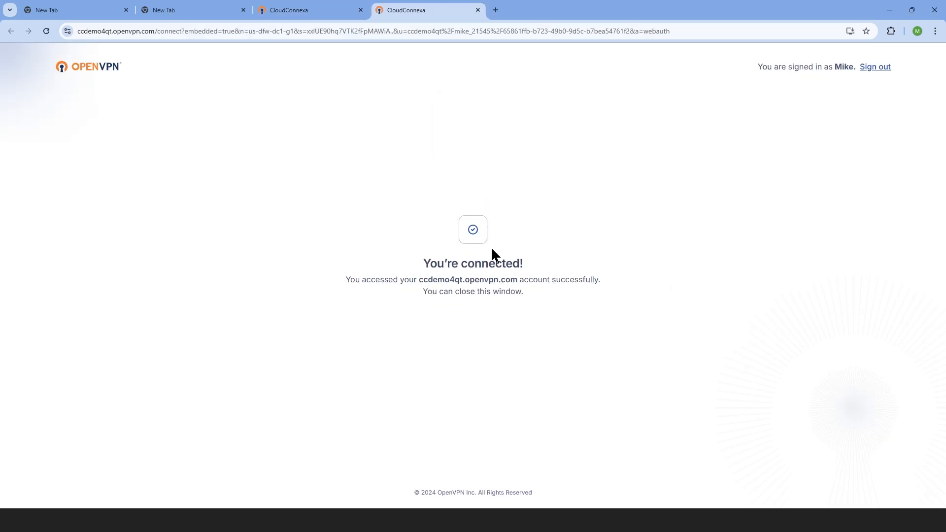
- Switch to the CloudConnexa admin window and refresh the user list to check the Accounting user's online status
mouse_move(603, 520)
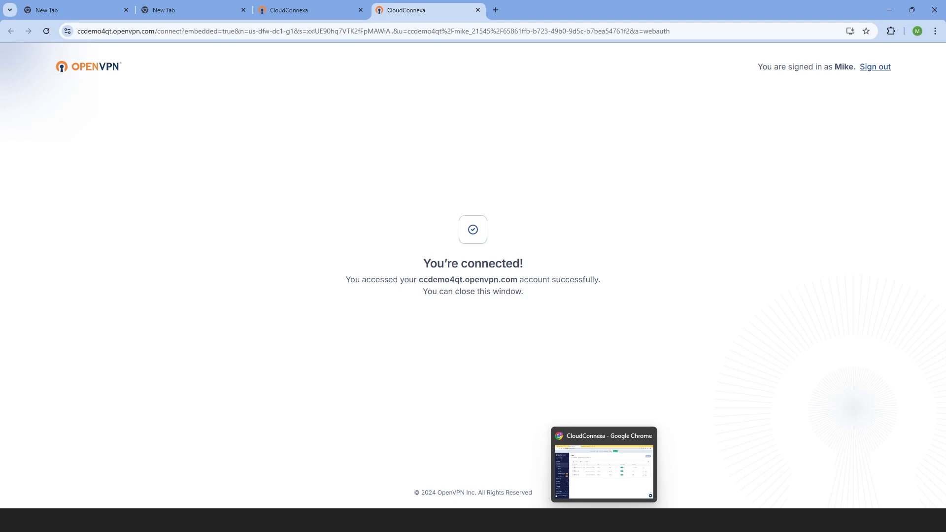
click(601, 487)
click(45, 31)
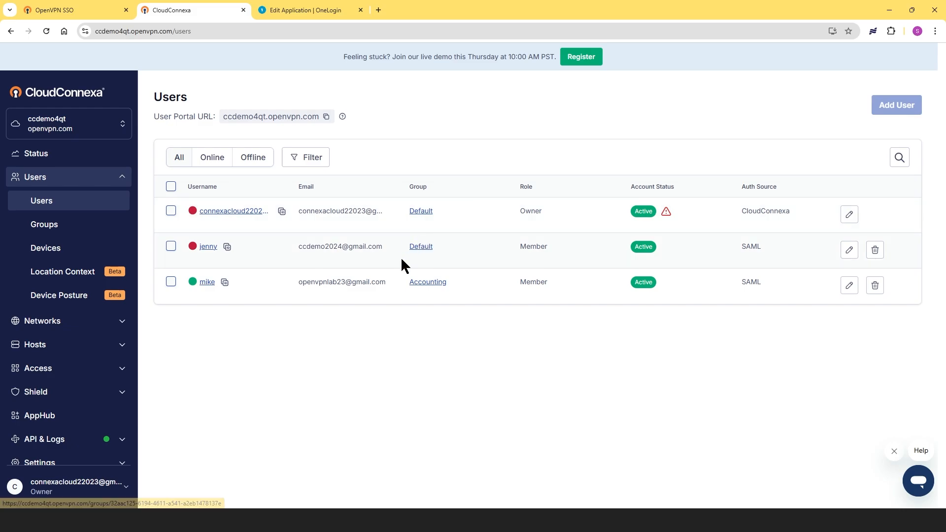
- Switch to OpenVPN Connect and disconnect the Accounting user's Dallas (TX) profile
key(alt+Tab)
click(462, 181)
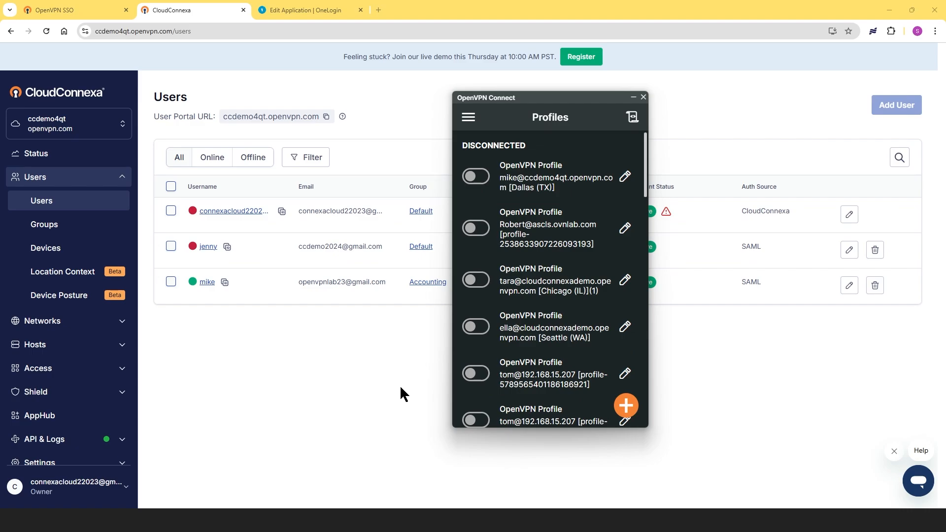
- Switch to OneLogin, open the Support user's record from the user list, enter a new last name and save the user
click(281, 12)
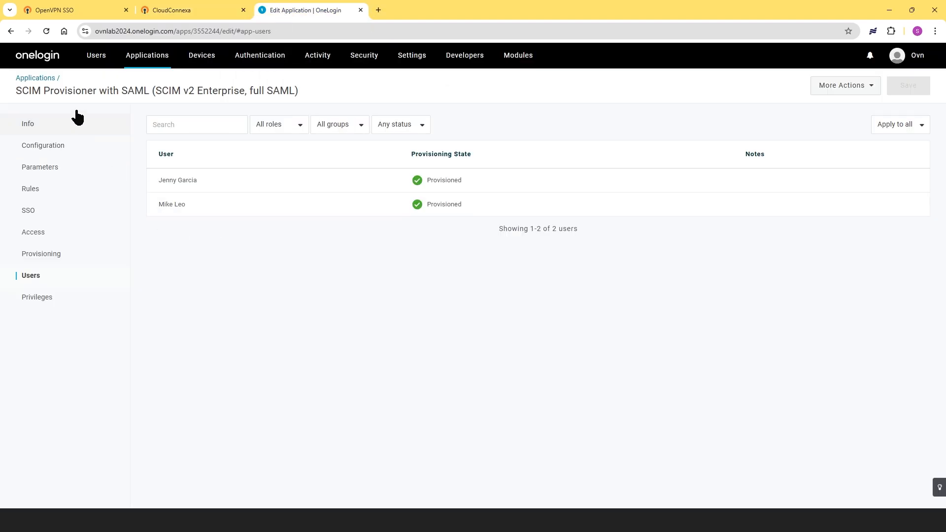
click(93, 79)
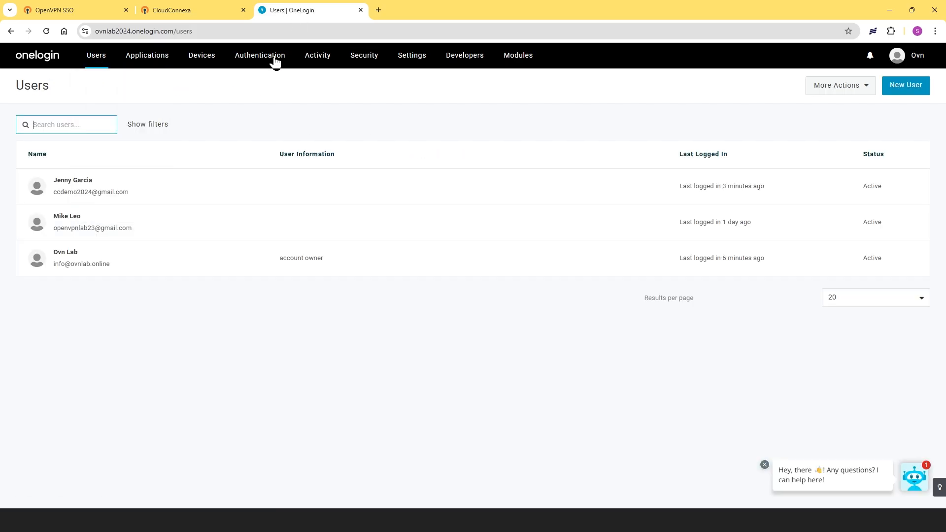
click(72, 183)
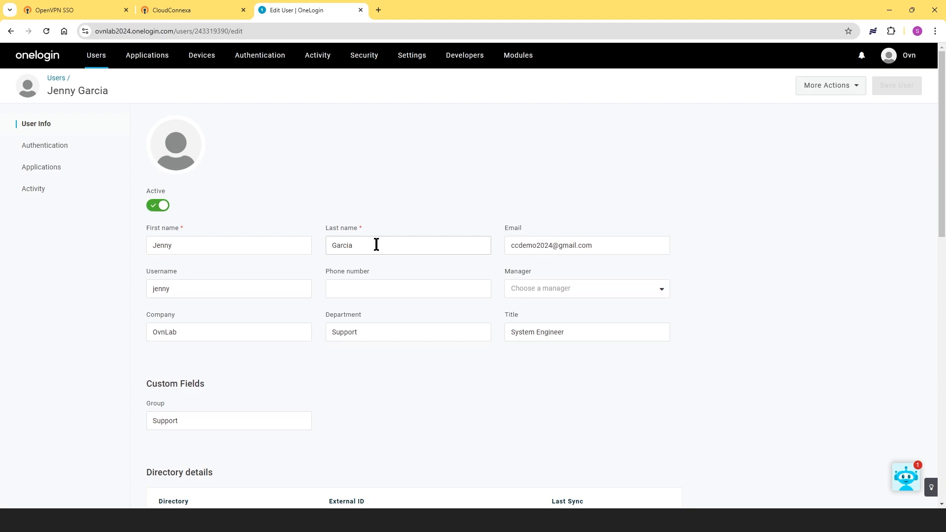
double_click(378, 244)
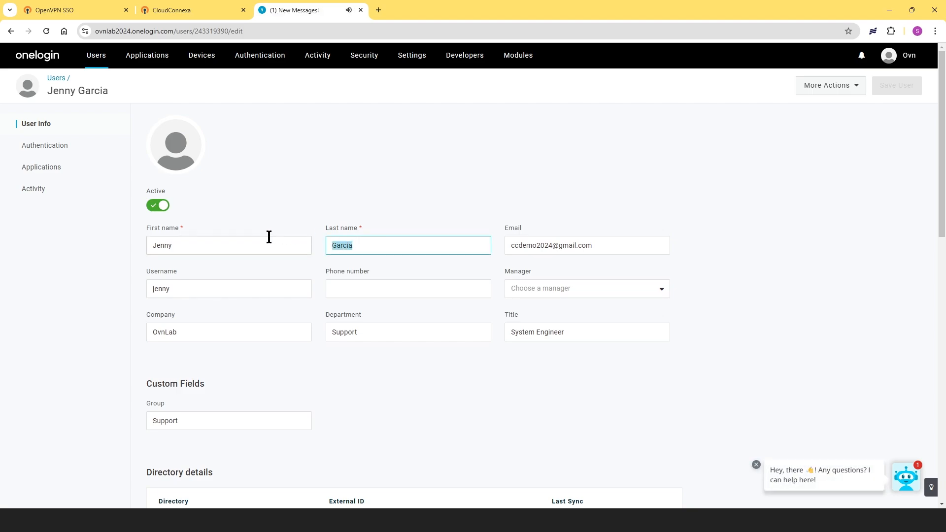
text(Smith)
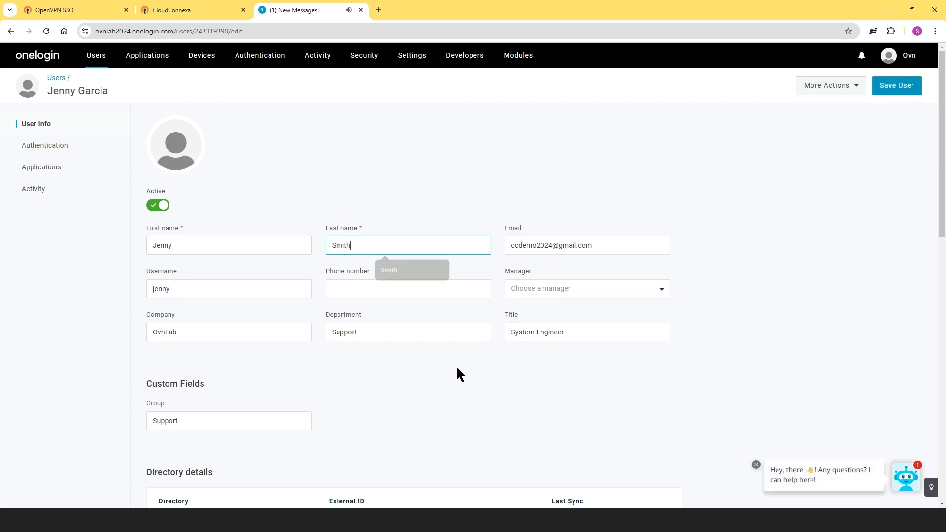
click(899, 87)
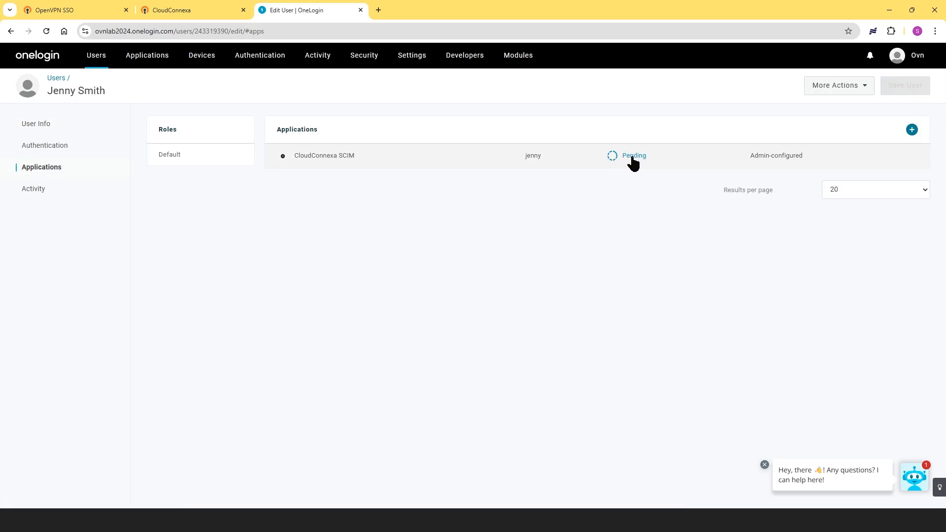
- Approve the pending CloudConnexa SCIM provisioning task for the Support user and refresh the user's applications page
click(632, 158)
click(566, 184)
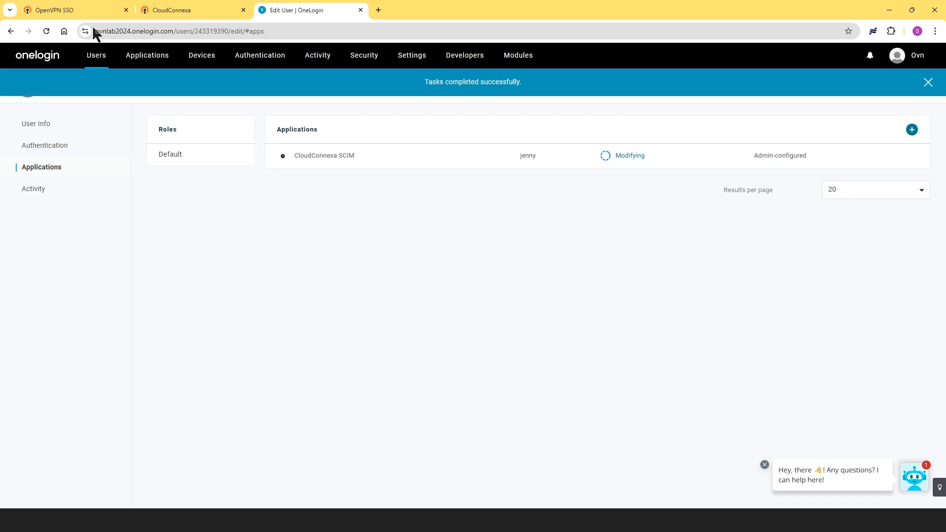
click(46, 31)
- Switch to CloudConnexa, refresh the user list and inspect the last name in the Support user's details without changing anything
click(170, 10)
click(43, 29)
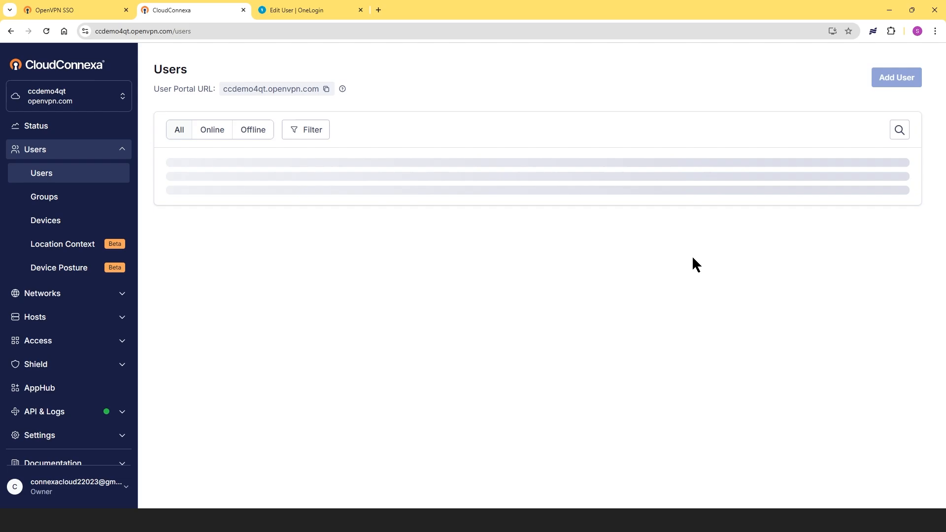
click(849, 250)
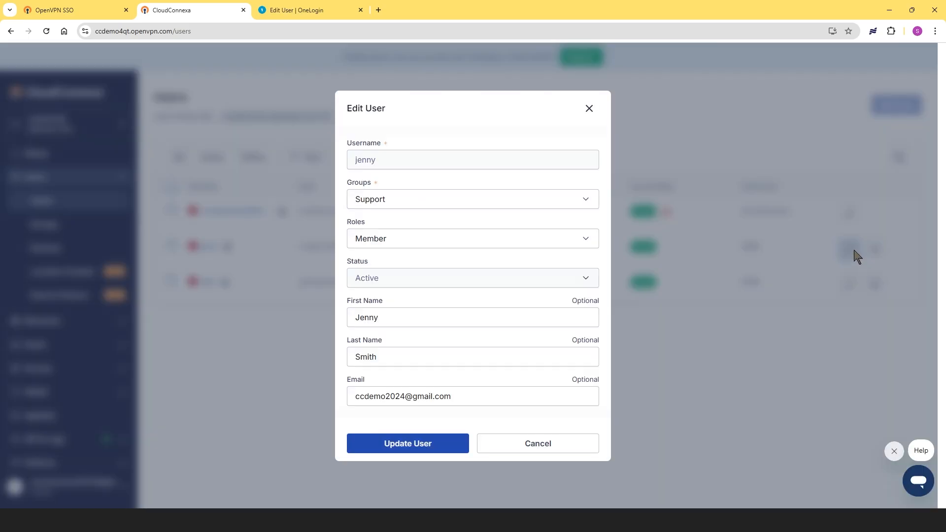
drag(389, 356, 335, 356)
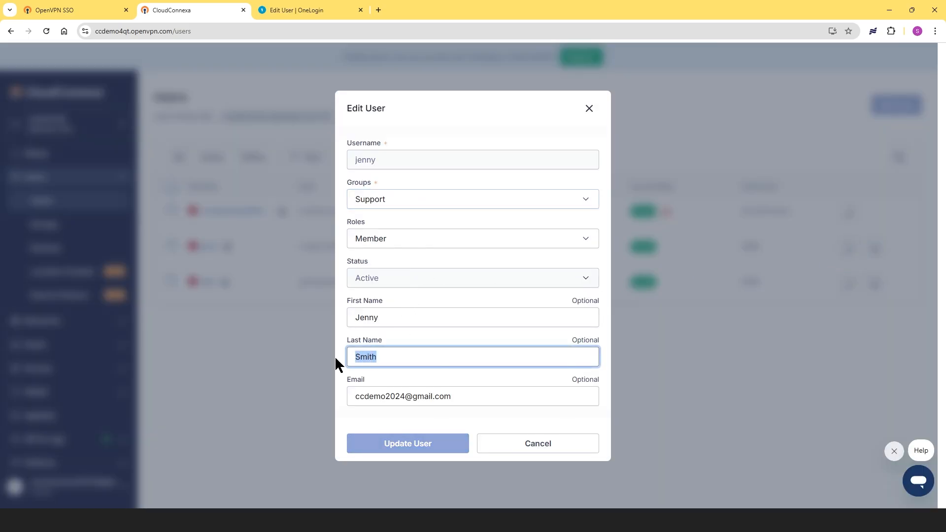
click(533, 452)
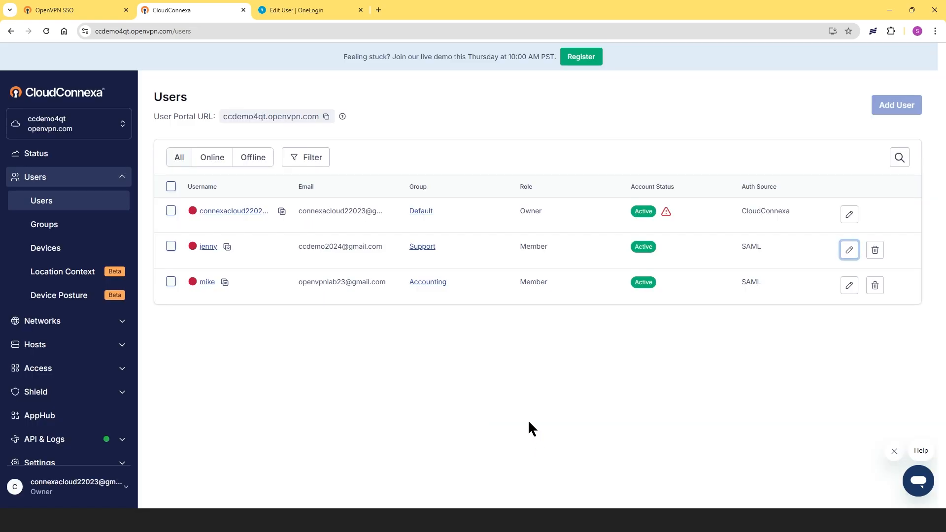